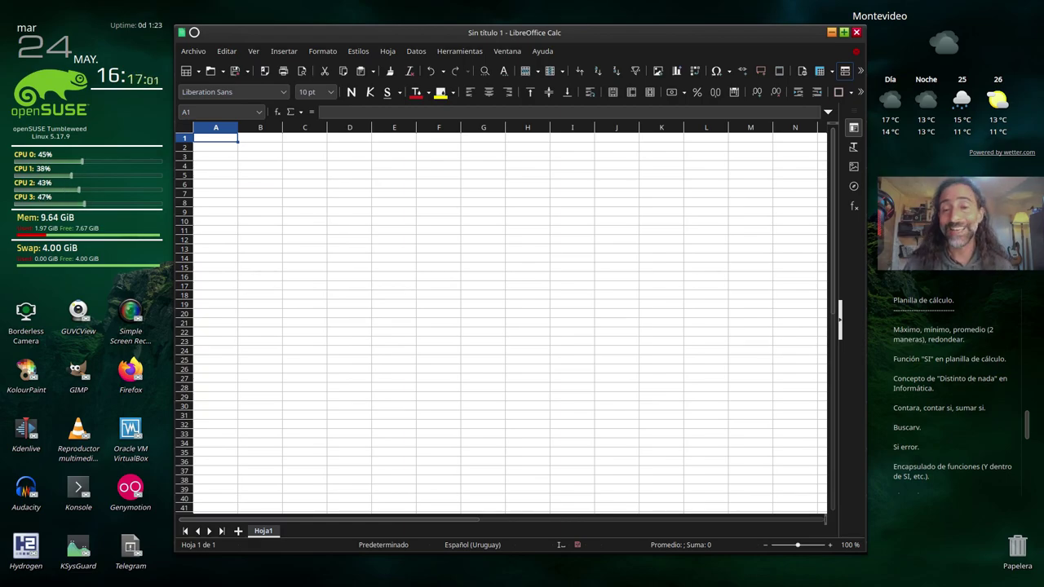
Set the font size of the entire sheet to 20 pt
click(185, 130)
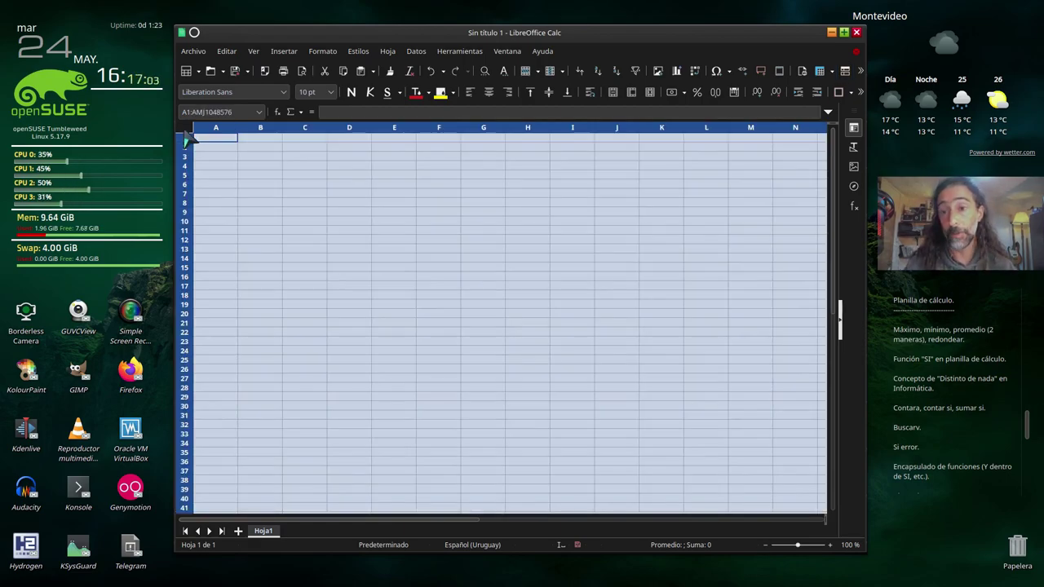
click(330, 92)
click(323, 197)
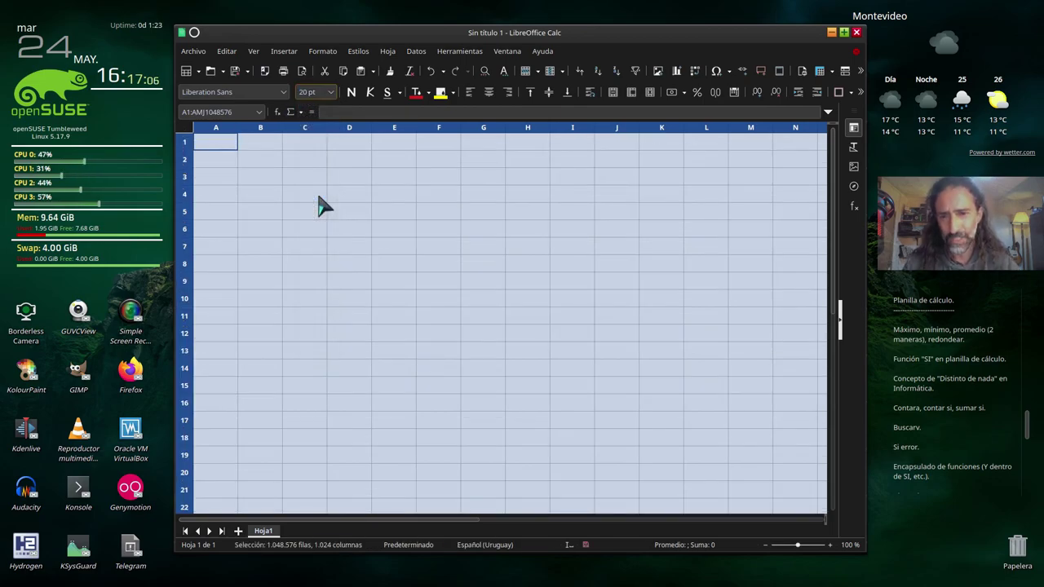
Enter 1 and 100 in B2:C2, 58 and 85 in B3:B4, and 79 and 35 in C3:C4
click(263, 160)
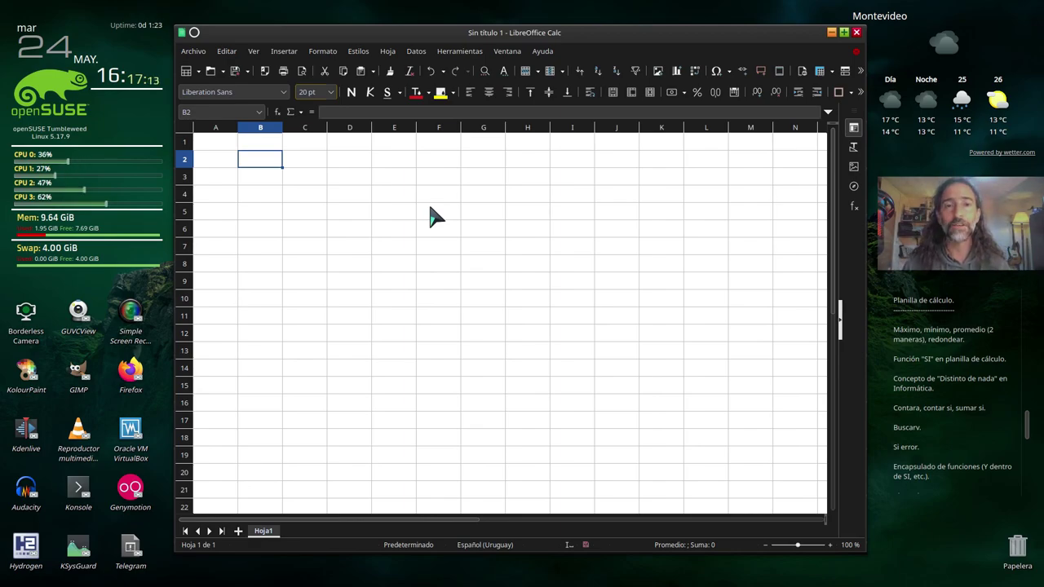
text(1)
key(Tab)
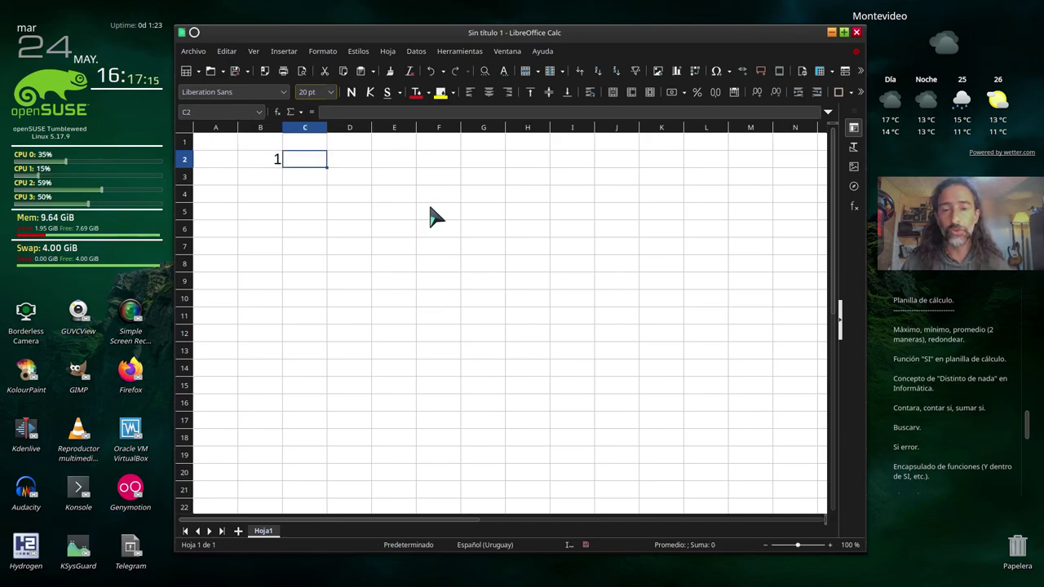
text(100)
key(Return)
key(Left)
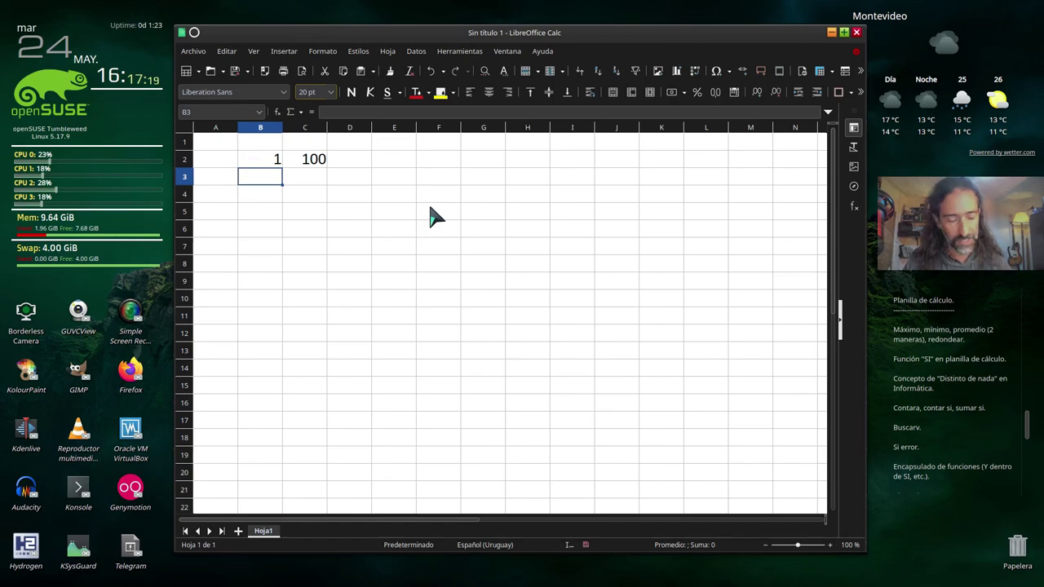
text(58)
key(Return)
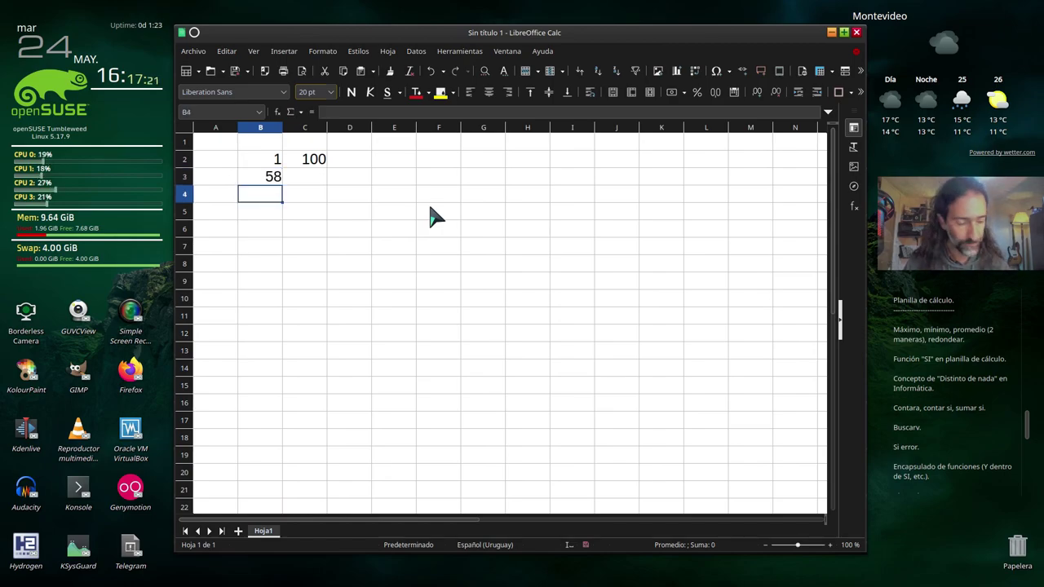
text(85)
key(Tab)
key(Up)
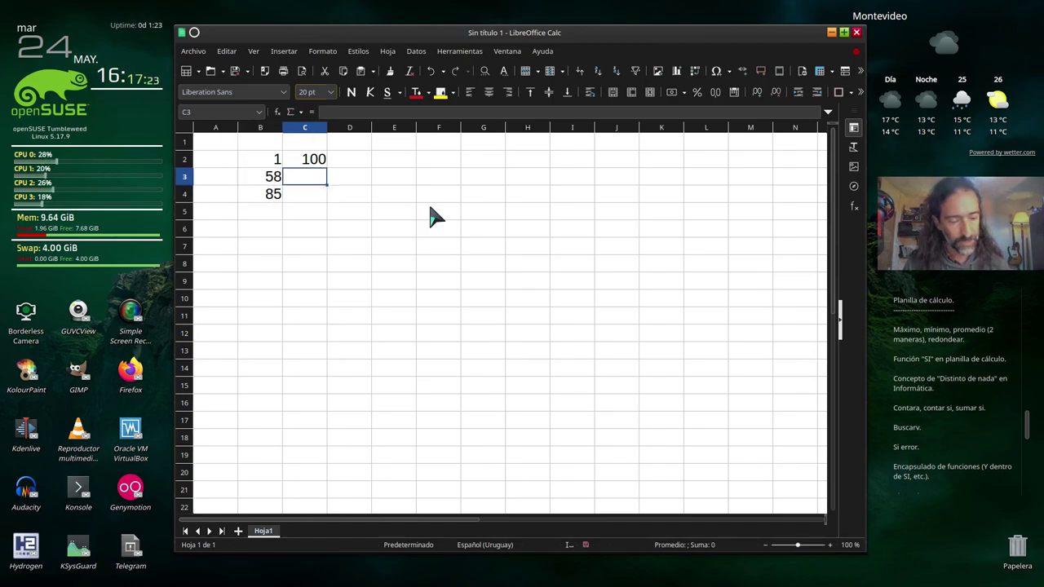
text(79)
key(Return)
text(35)
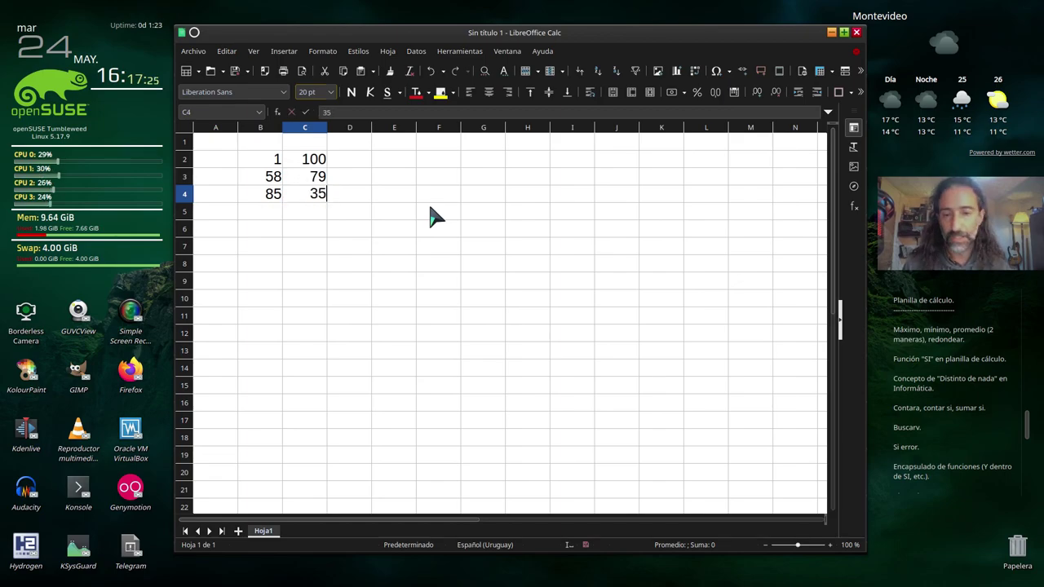
key(Return)
Fill row 5 with 22 and 11 and row 6 with 88 and 99
key(Left)
text(22)
key(Tab)
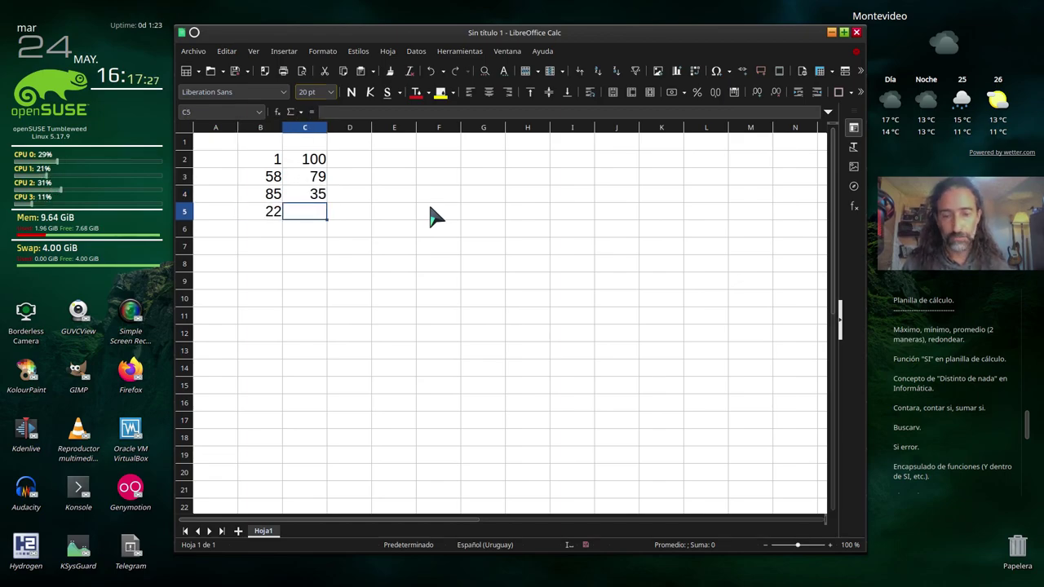
text(11)
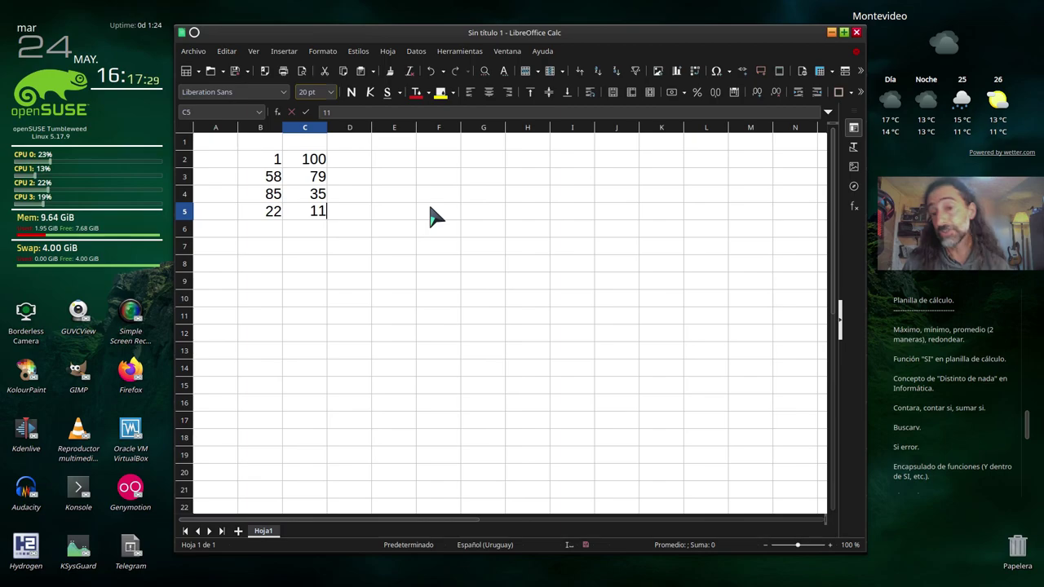
key(Return)
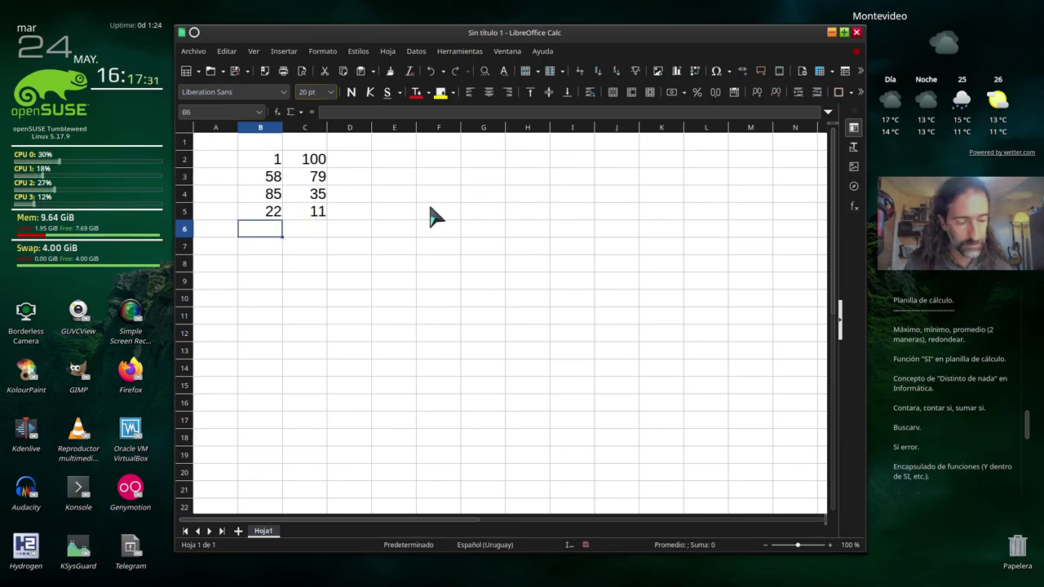
text(88)
key(Tab)
text(99)
key(Return)
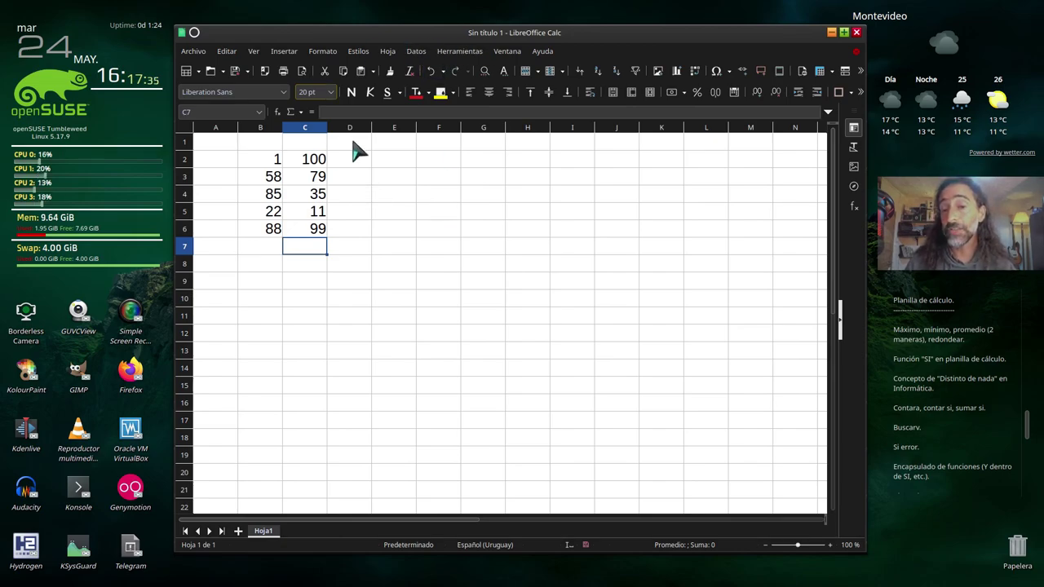
click(408, 162)
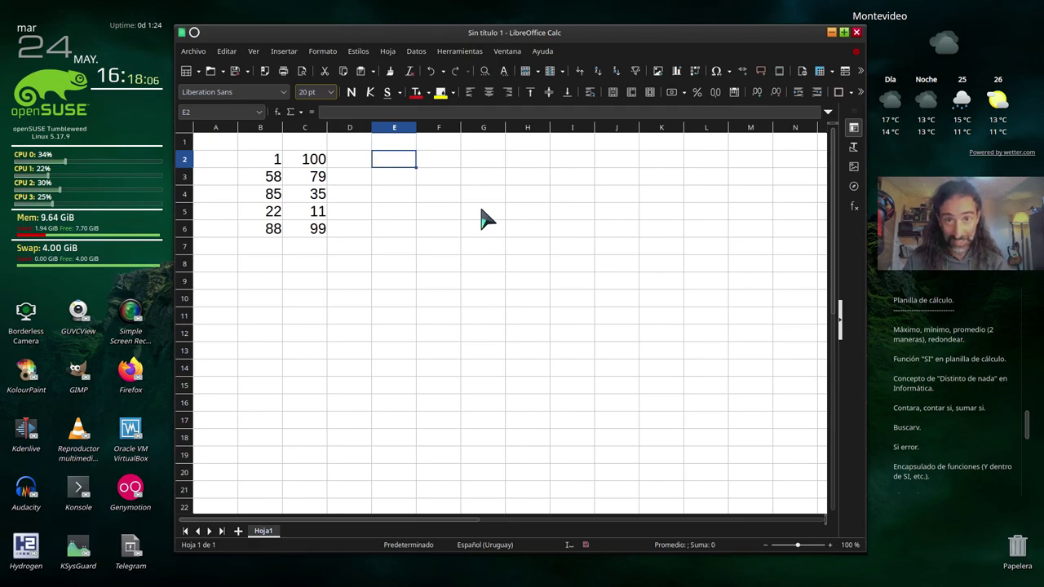
Enter =MIN(B2:C6) in E2, selecting the range by dragging over it
text(=m)
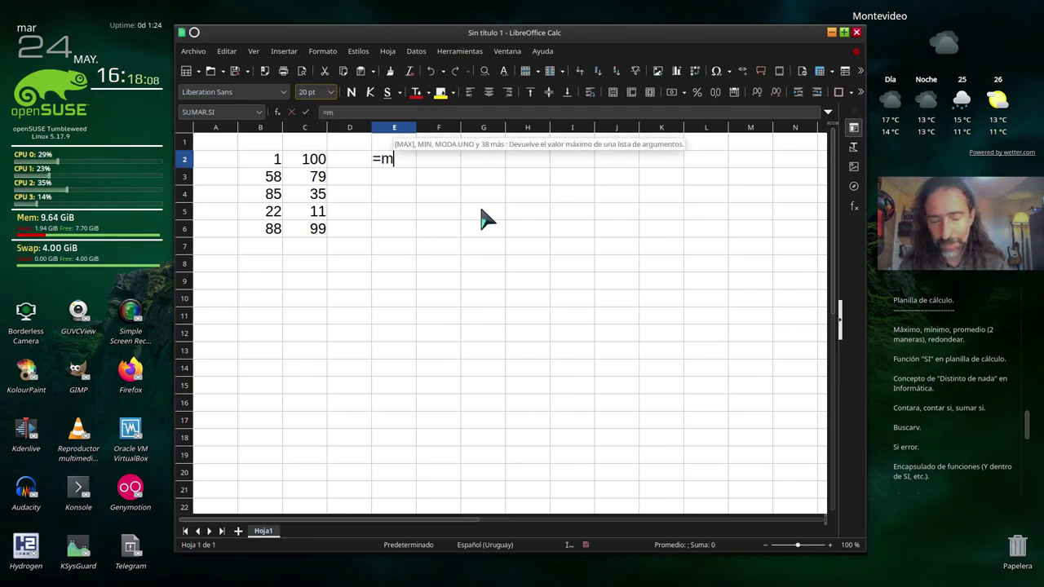
text(in)
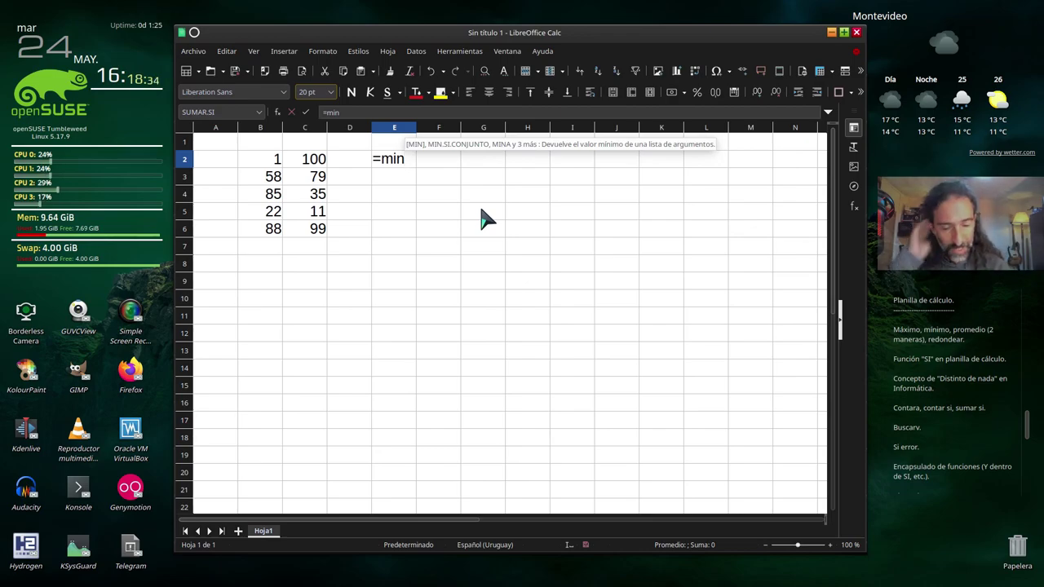
text(()
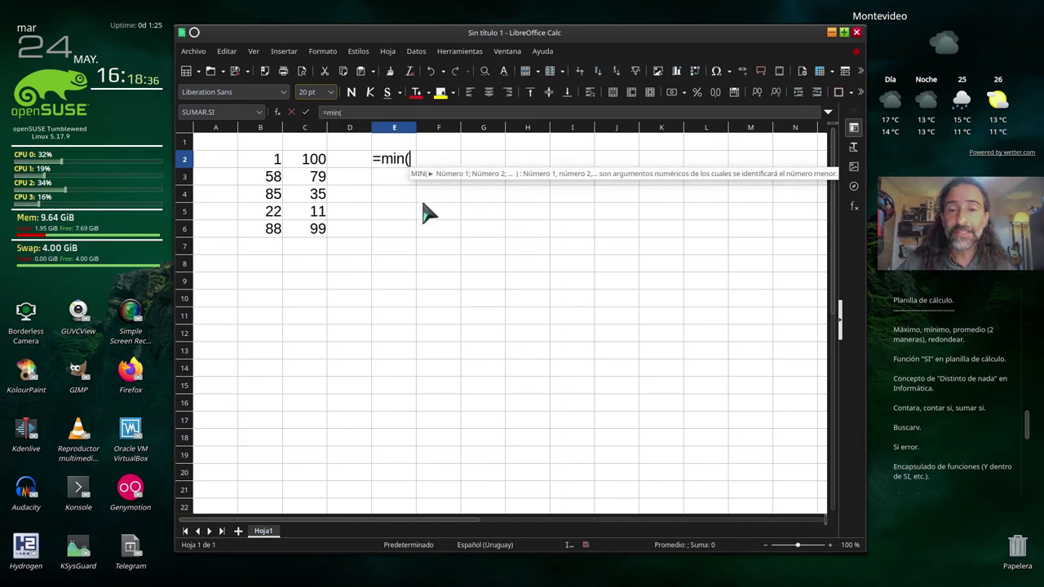
drag(265, 163, 314, 232)
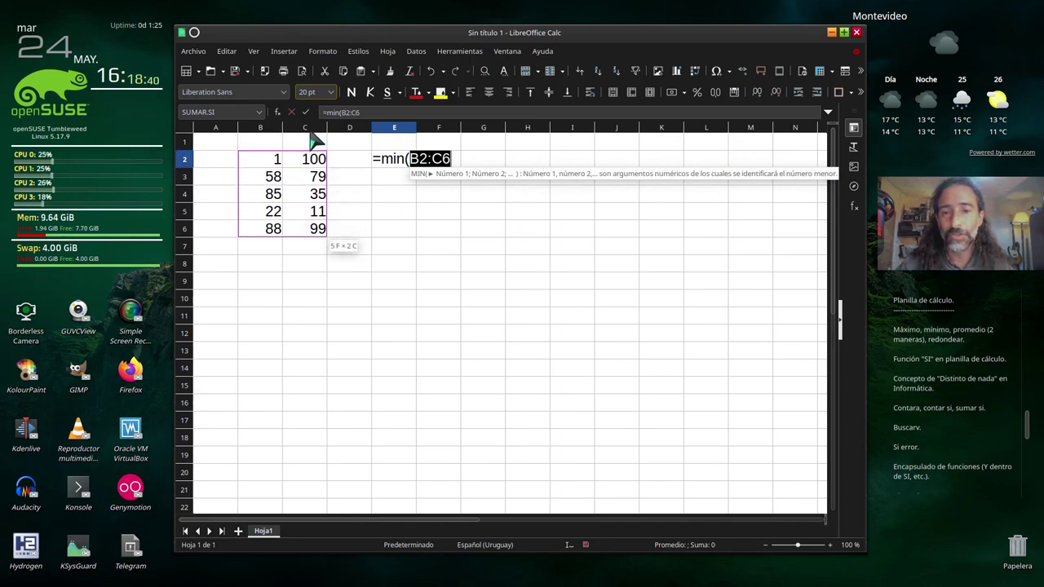
click(456, 158)
text())
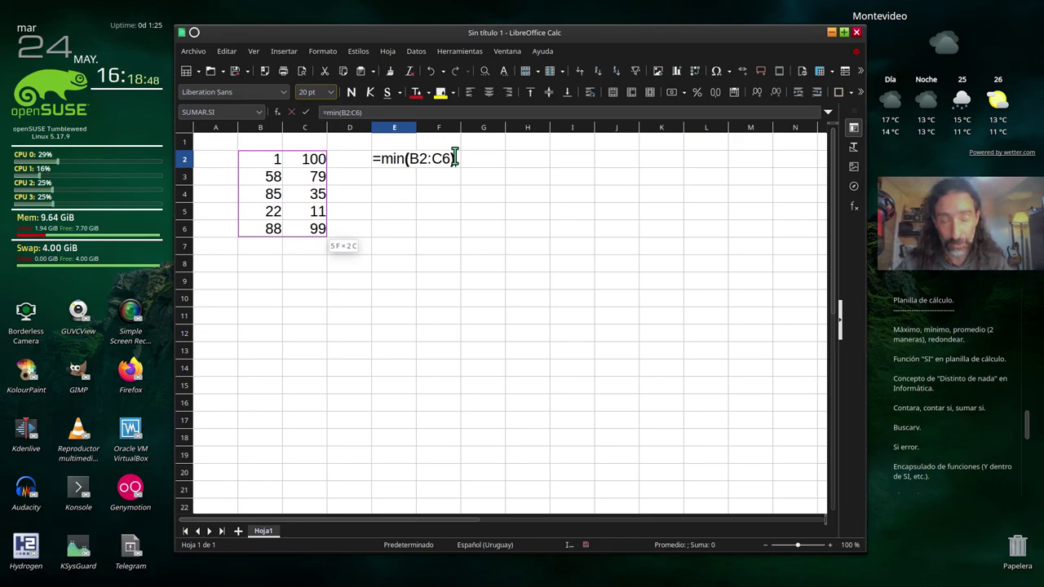
key(Return)
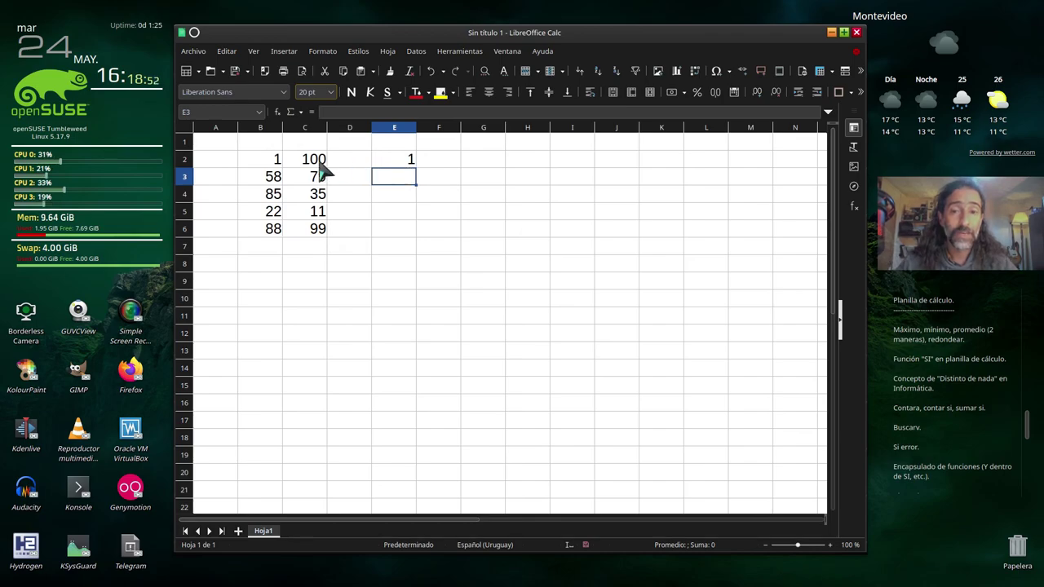
Test the minimum by changing B2 to 10, then restore it to 1
click(275, 160)
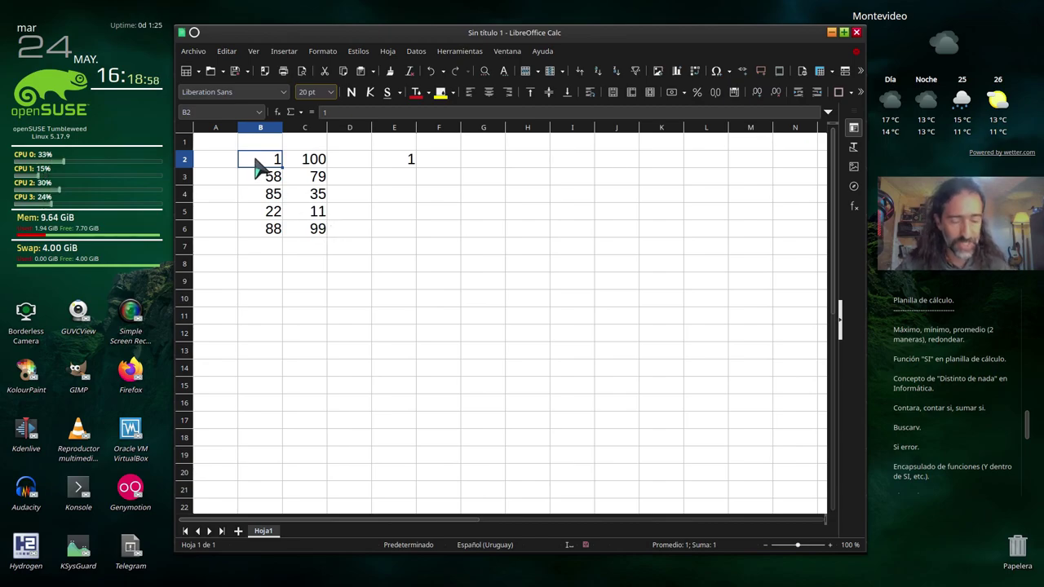
text(10)
key(Return)
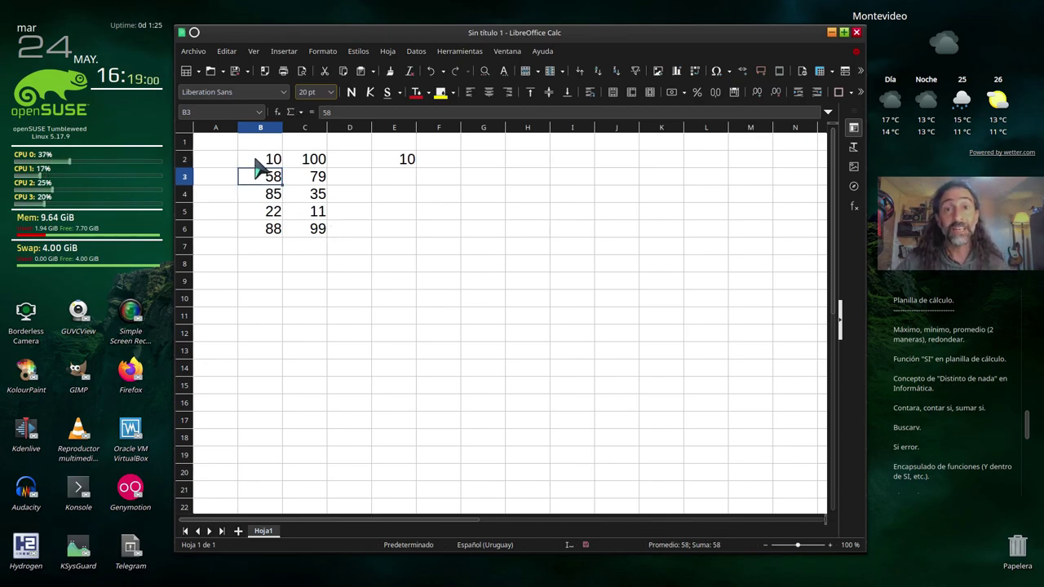
click(255, 160)
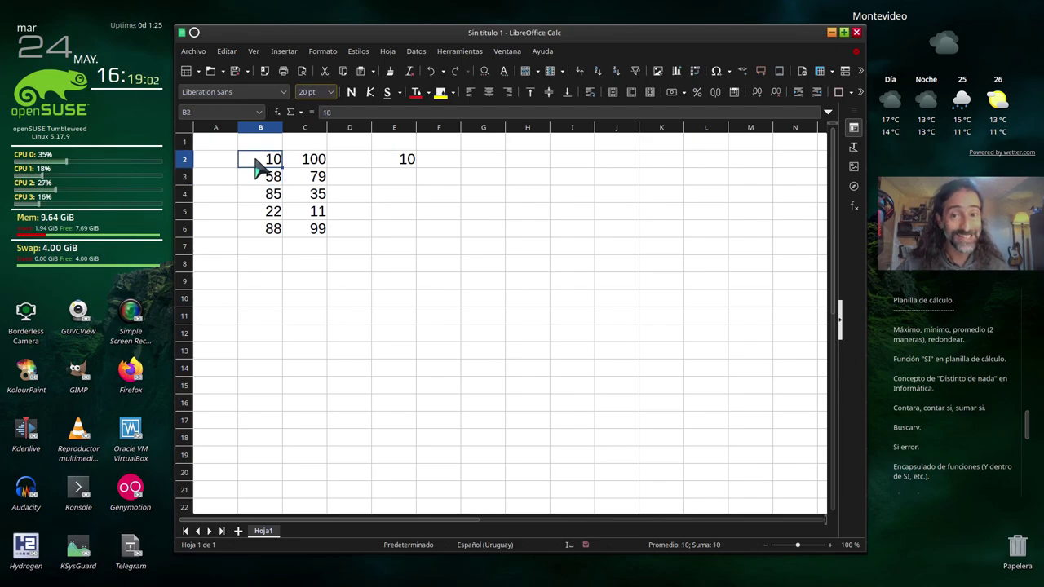
text(1)
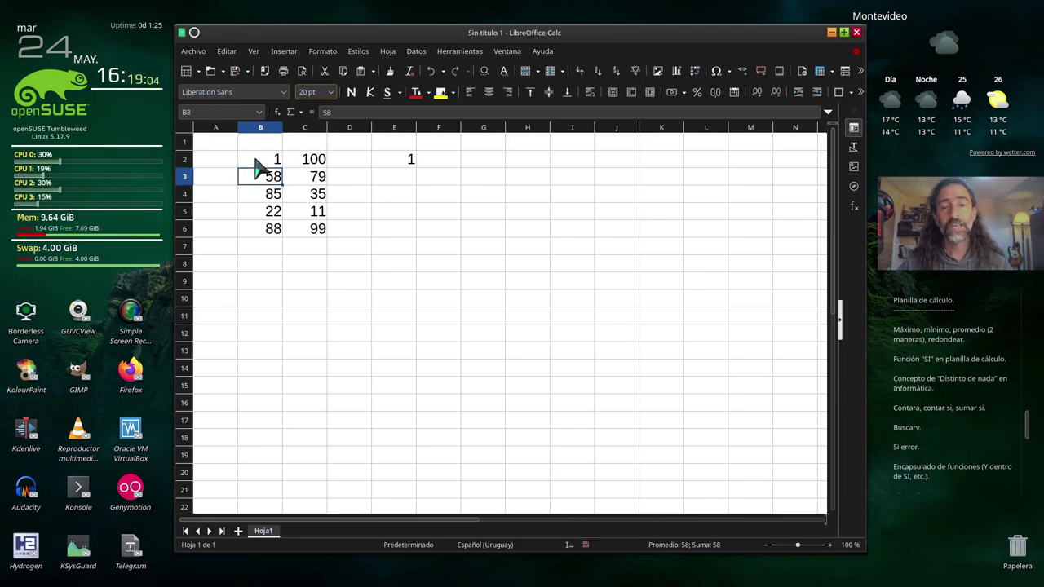
click(408, 162)
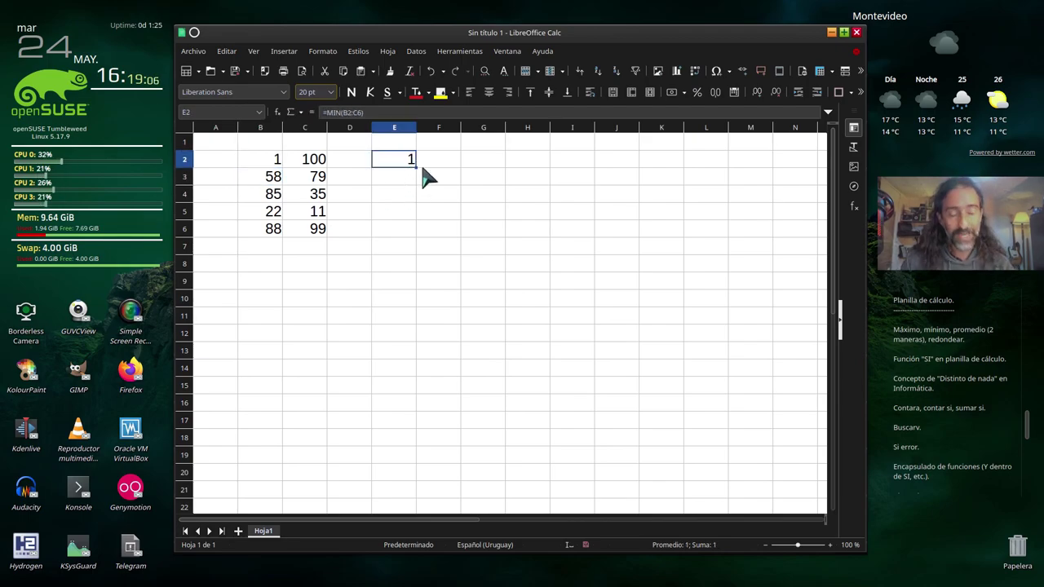
Replace E2's formula with the label 'Valor mínimo:' and put 'Valor máximo:' in E3
key(Delete)
text(V)
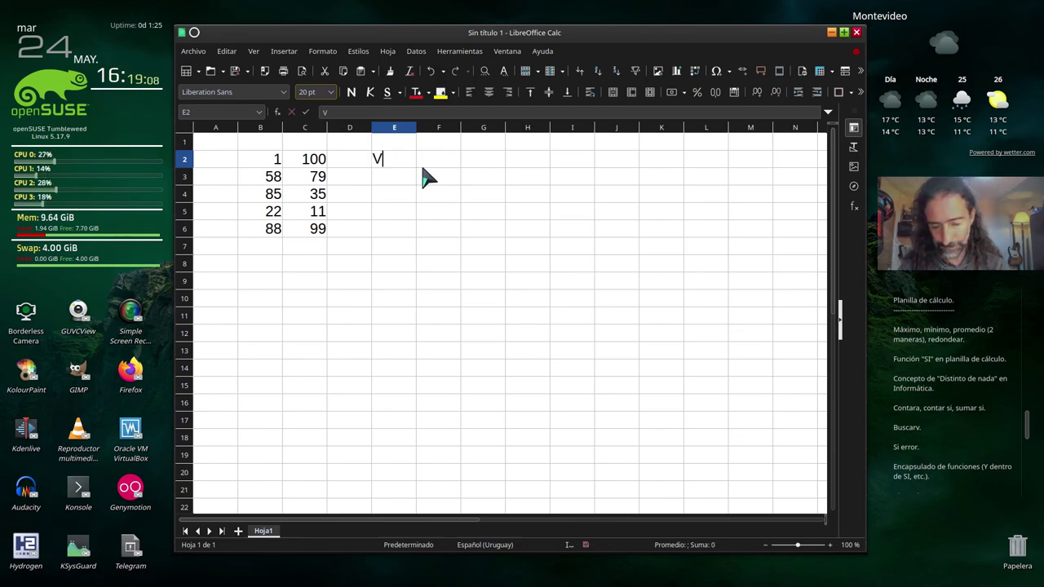
text(alor mínim)
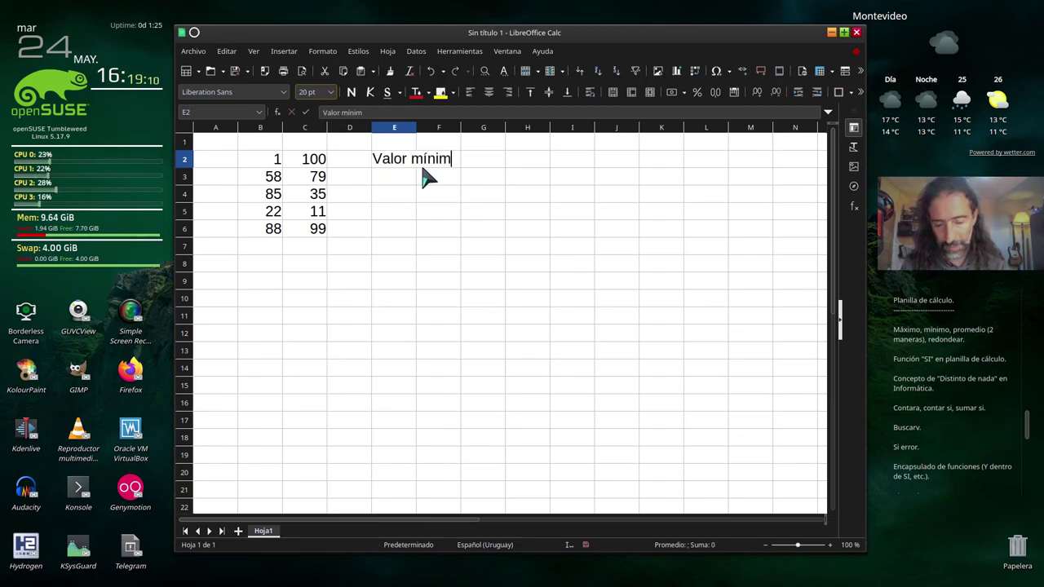
text(o:)
key(Return)
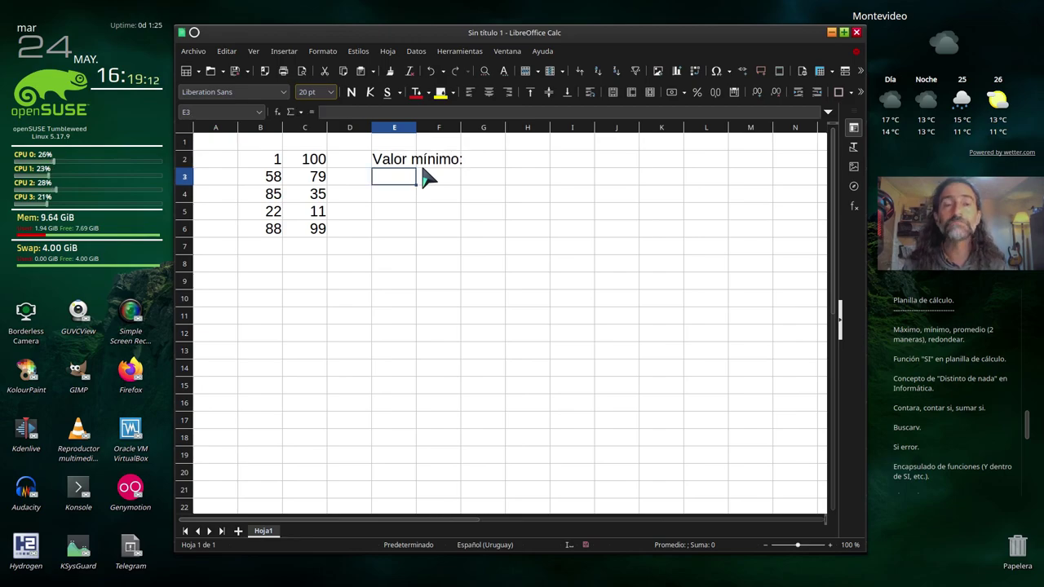
text(Va)
key(shift+Right)
key(shift+Right)
key(shift+Right)
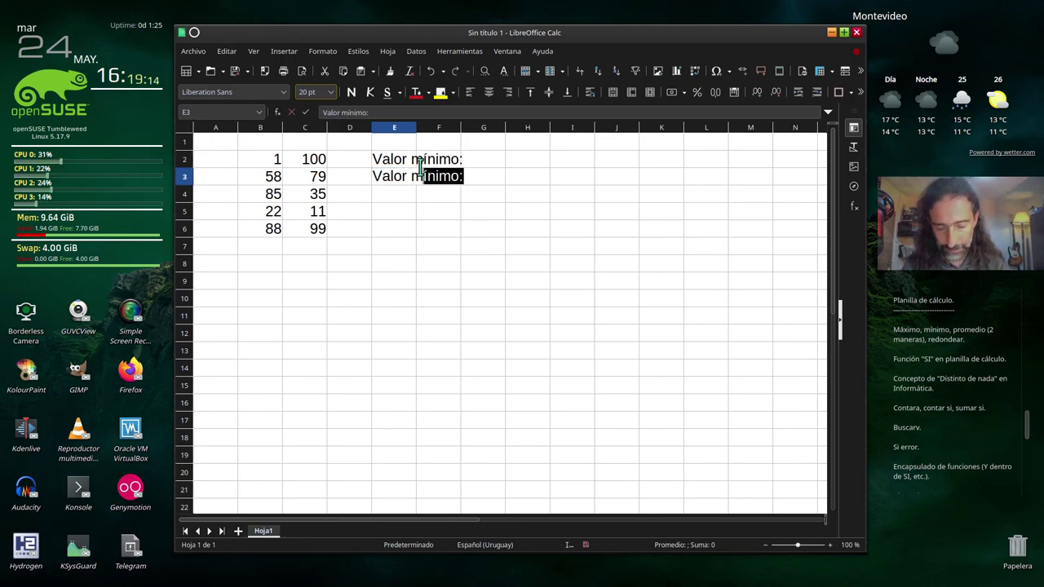
text(áximno)
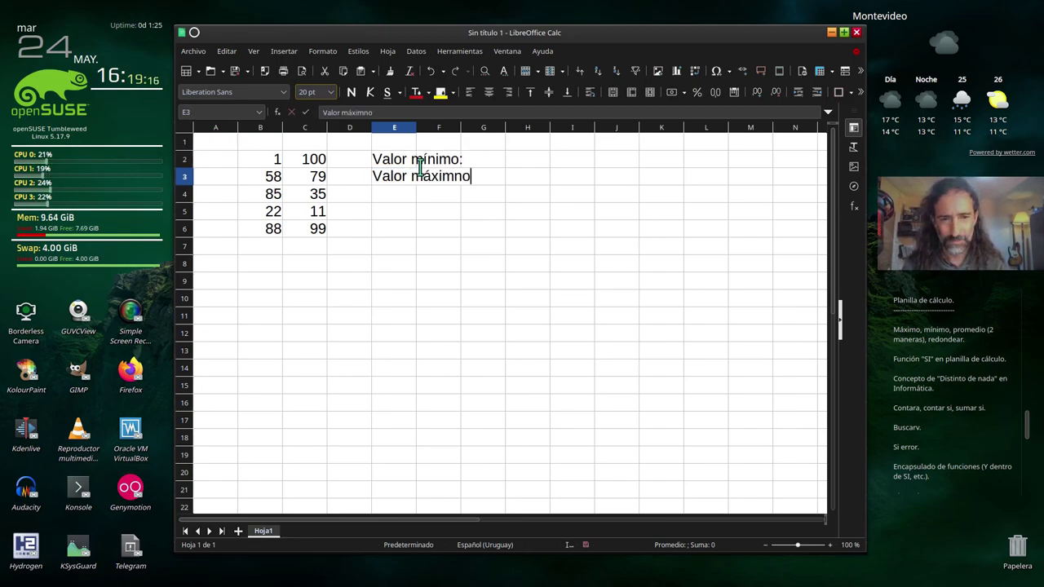
key(BackSpace)
key(BackSpace)
text(:)
key(Return)
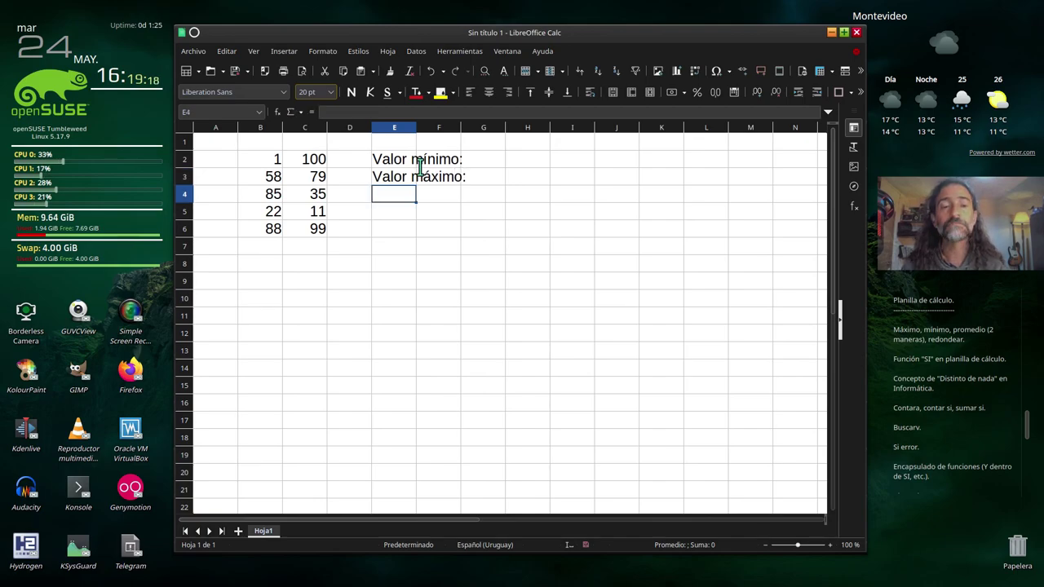
Add the labels 'Promedio (1):', 'Promedio (2):' and 'Redondeo:' in E4:E6
text(Promed)
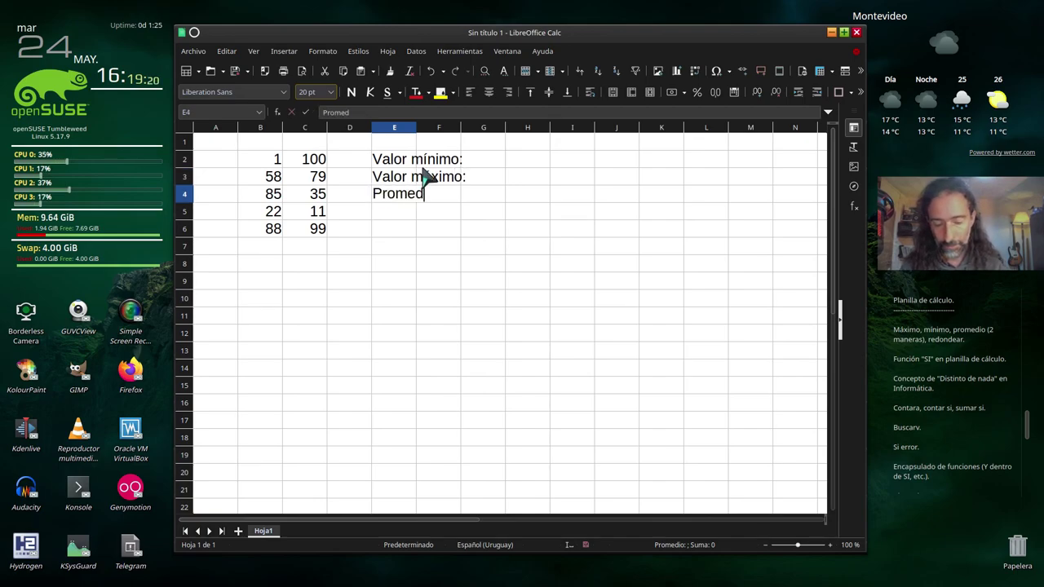
text(io (1))
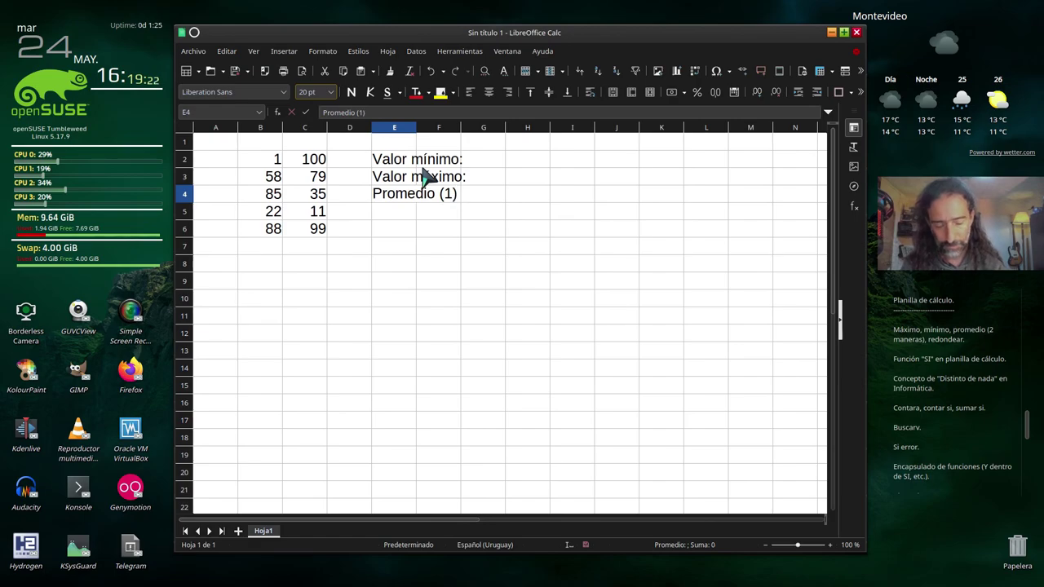
text(:)
key(Return)
text(Prom)
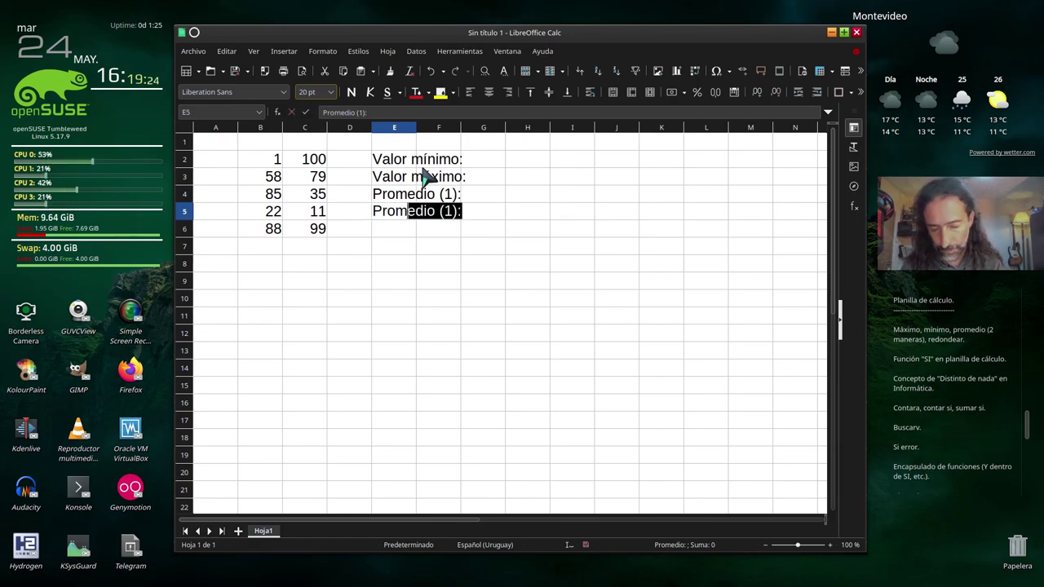
text(edio (2)
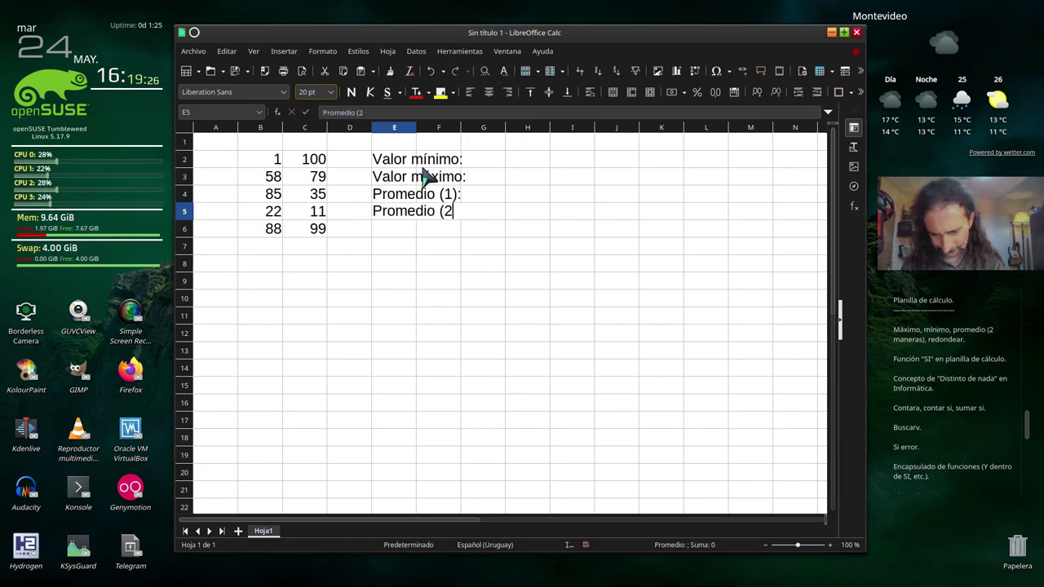
text():)
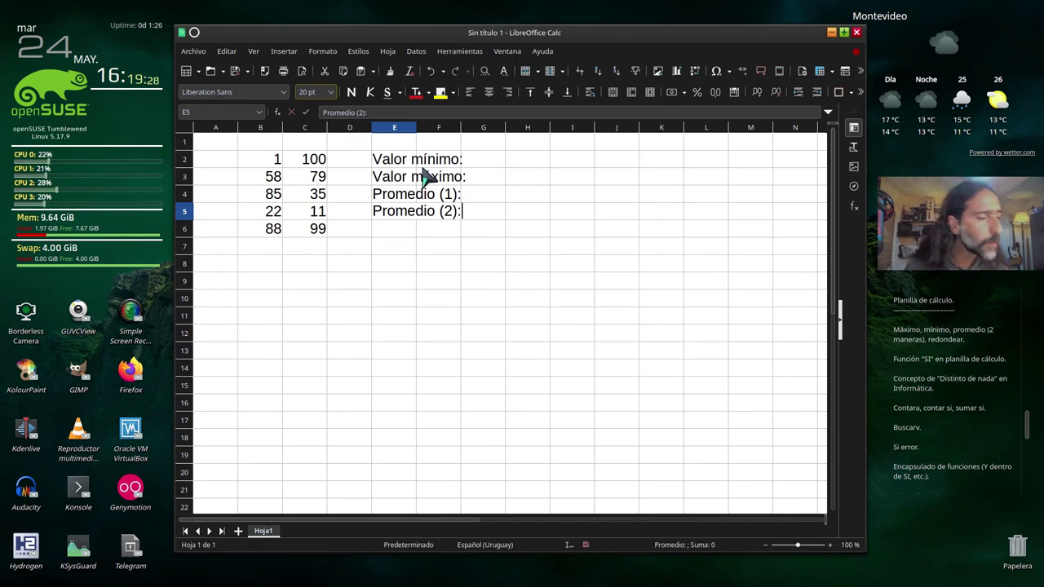
key(Return)
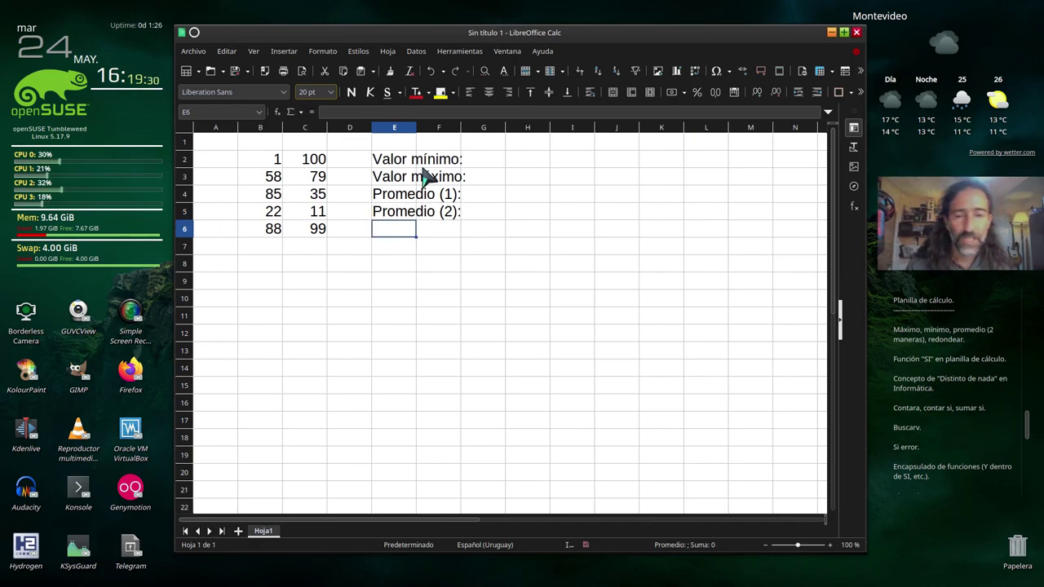
text(Redondeo)
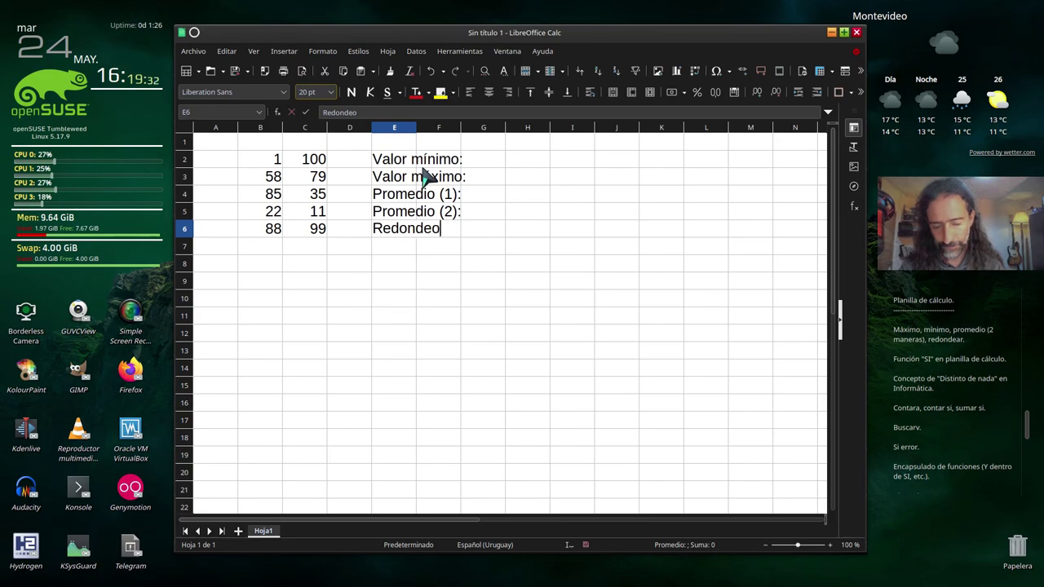
text(:)
key(Return)
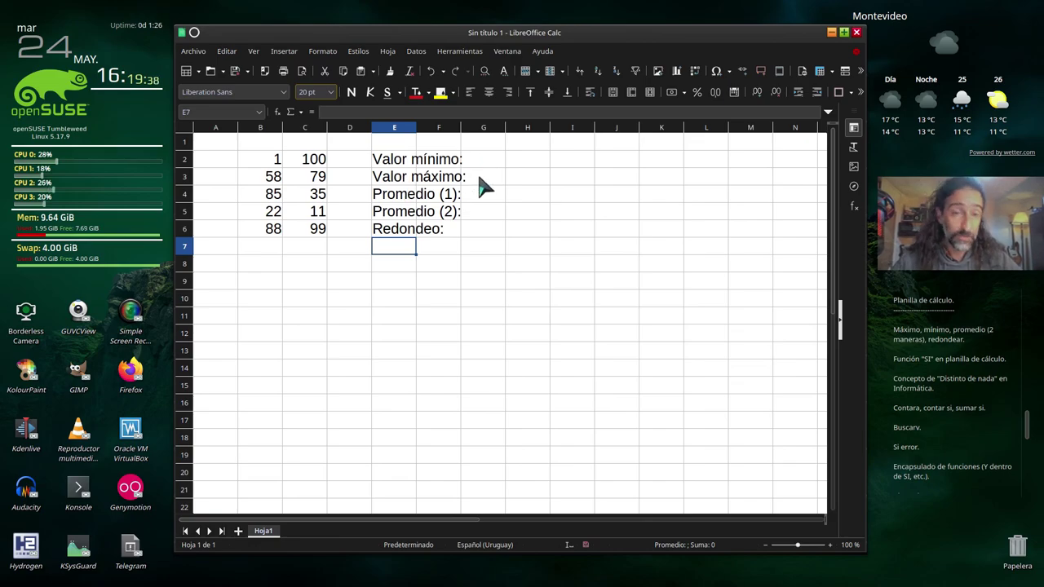
Point out result cells H2 through H6 beside the labels for min, max, averages and rounding
click(399, 164)
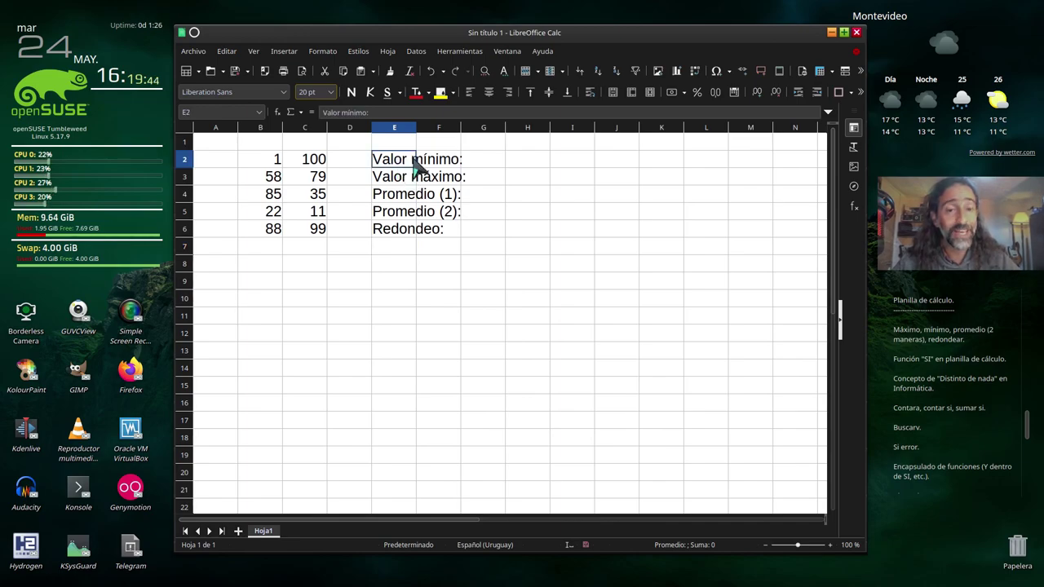
click(529, 167)
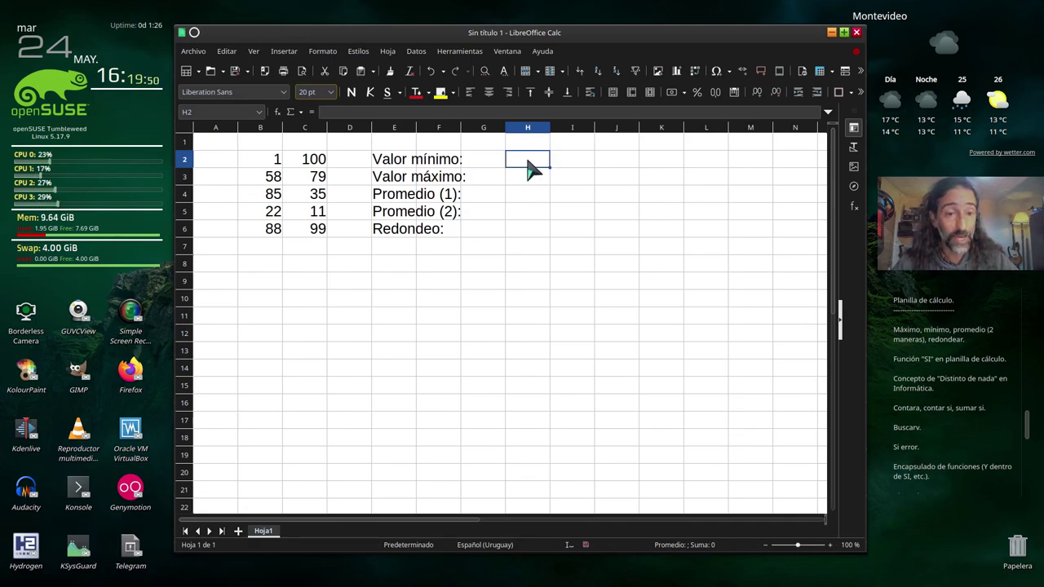
click(530, 180)
click(526, 202)
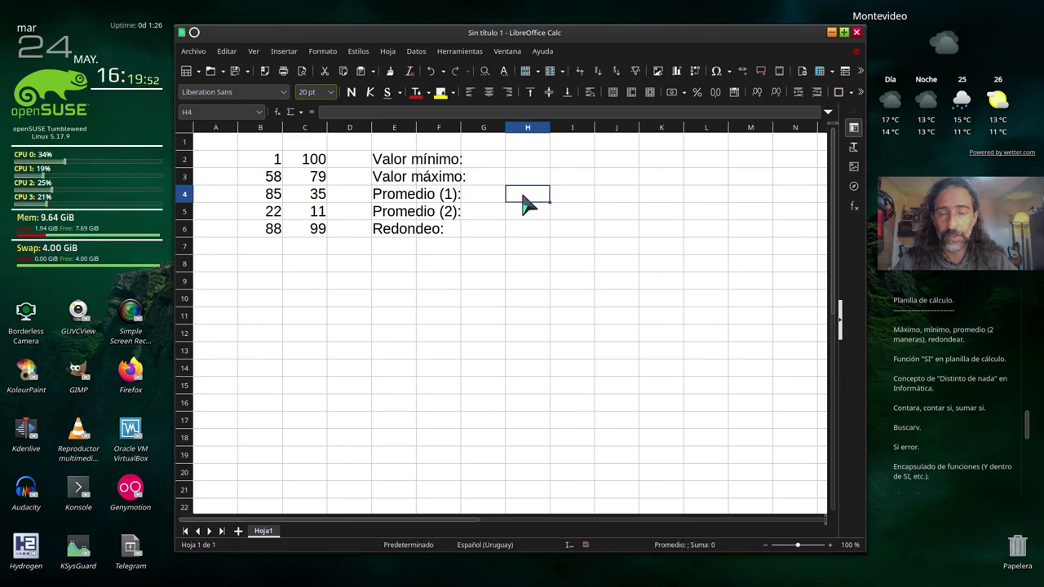
click(528, 219)
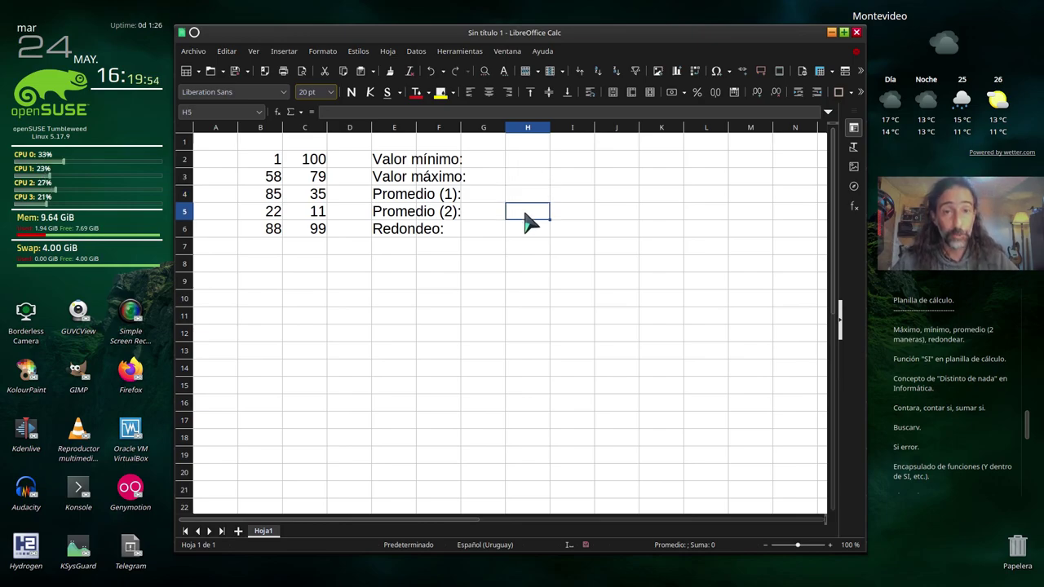
click(530, 231)
click(520, 162)
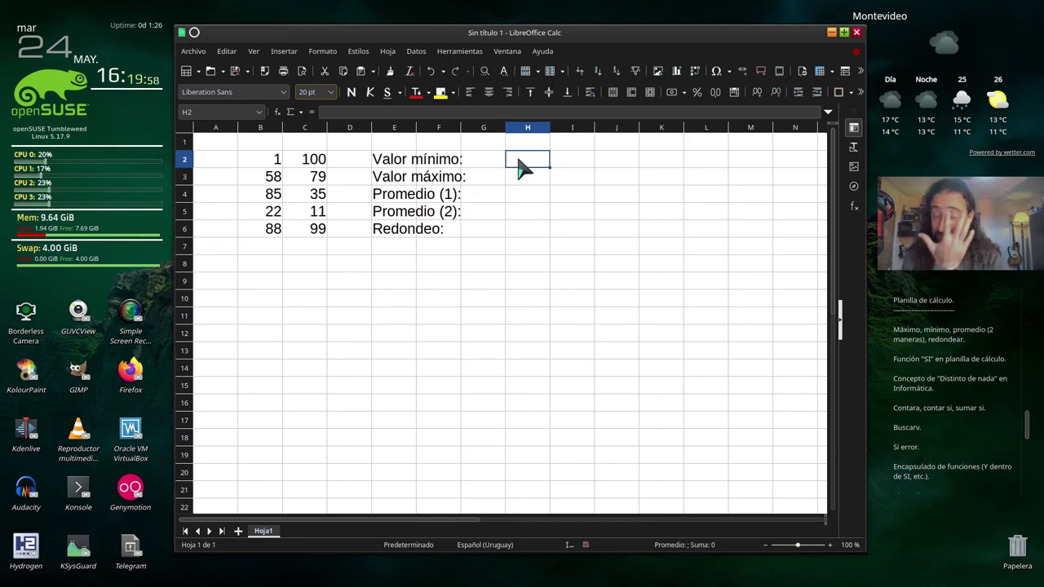
Enter =min(b2:c6) in H2 so it returns 1
text(=min()
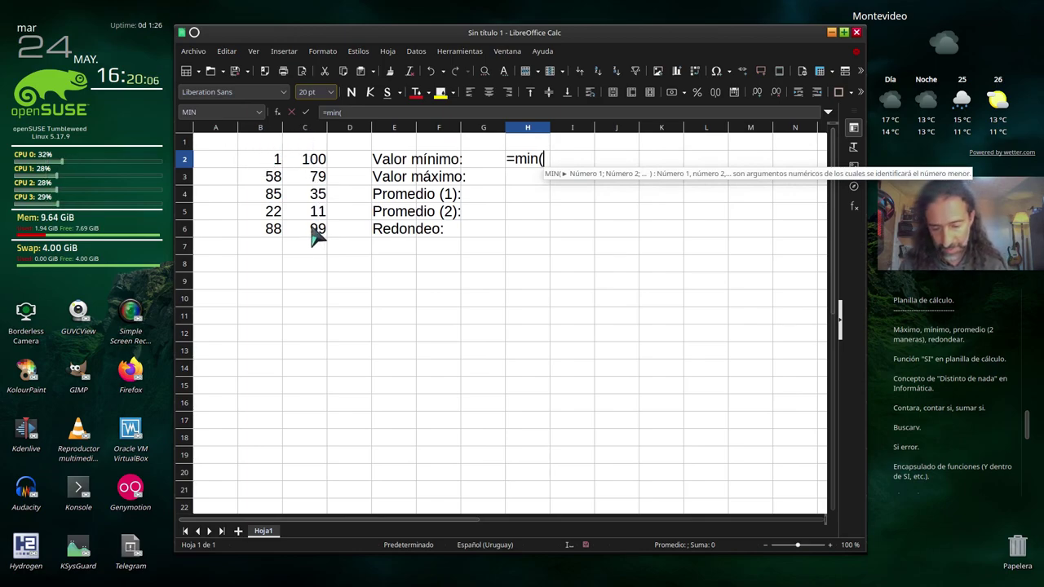
text(b2:c)
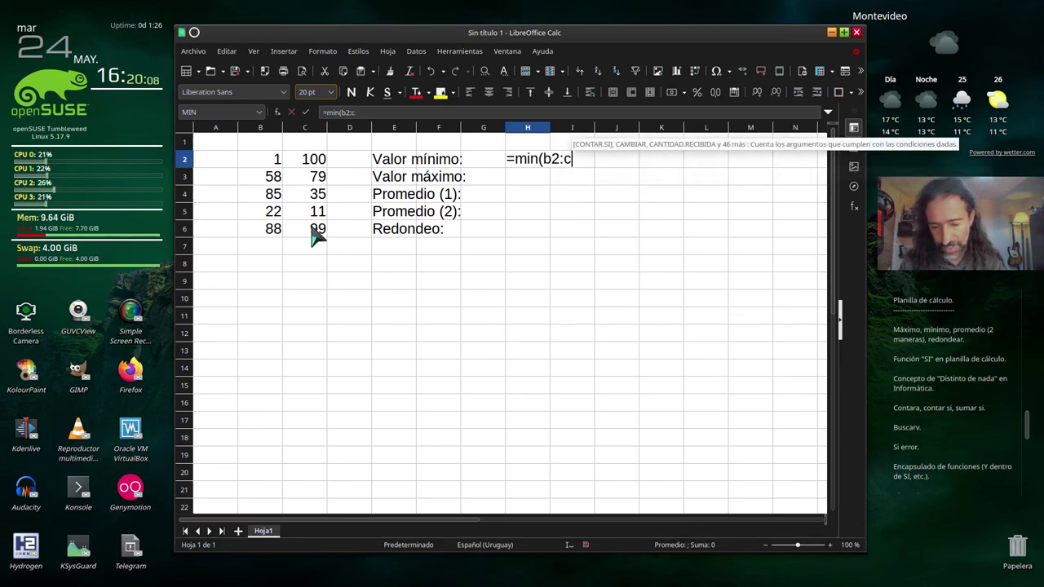
text(6)
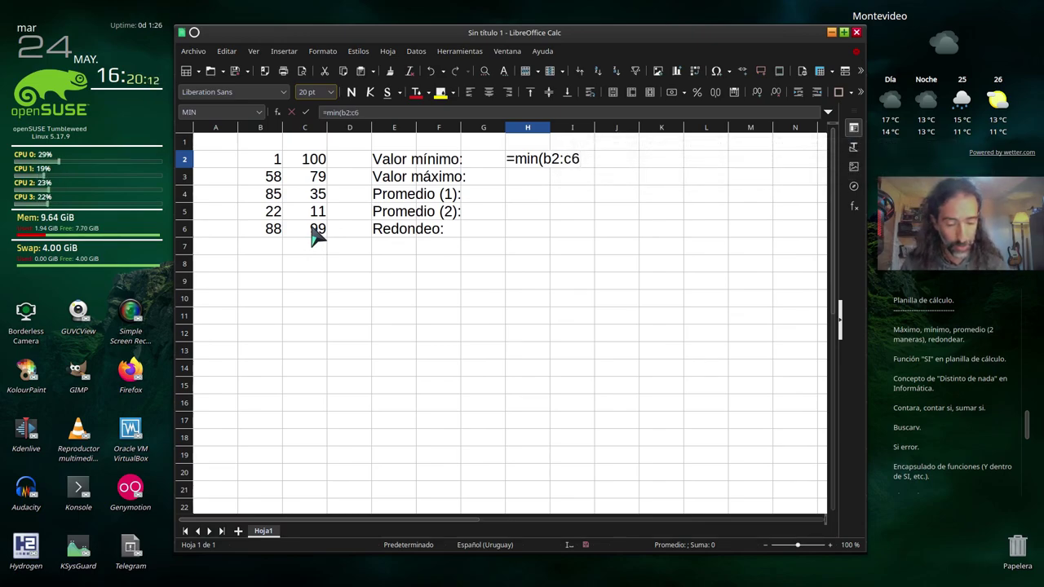
key(Return)
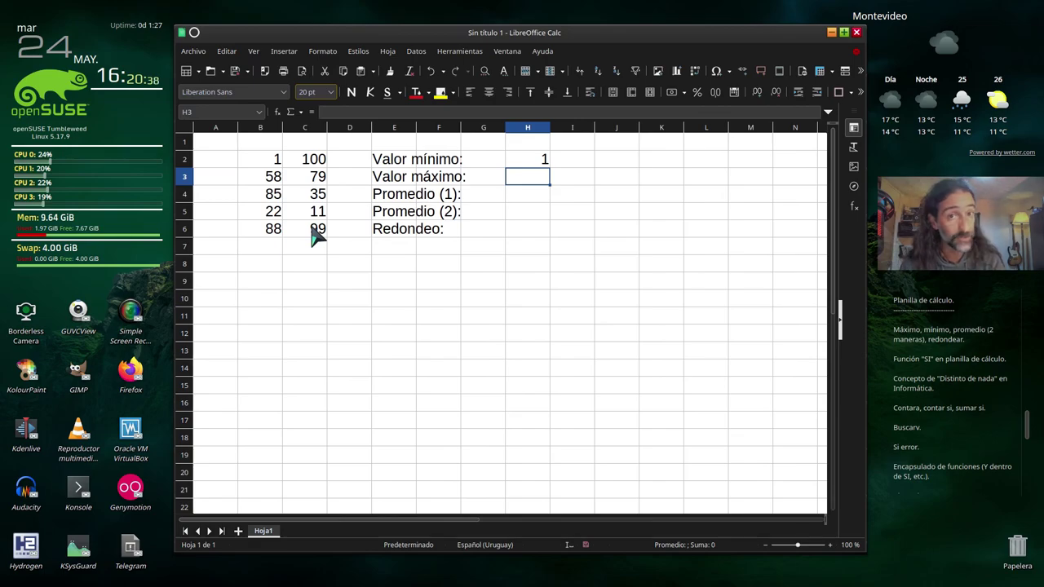
Enter =max(B2:C6) in H3 by dragging over the data, giving 100
text(=)
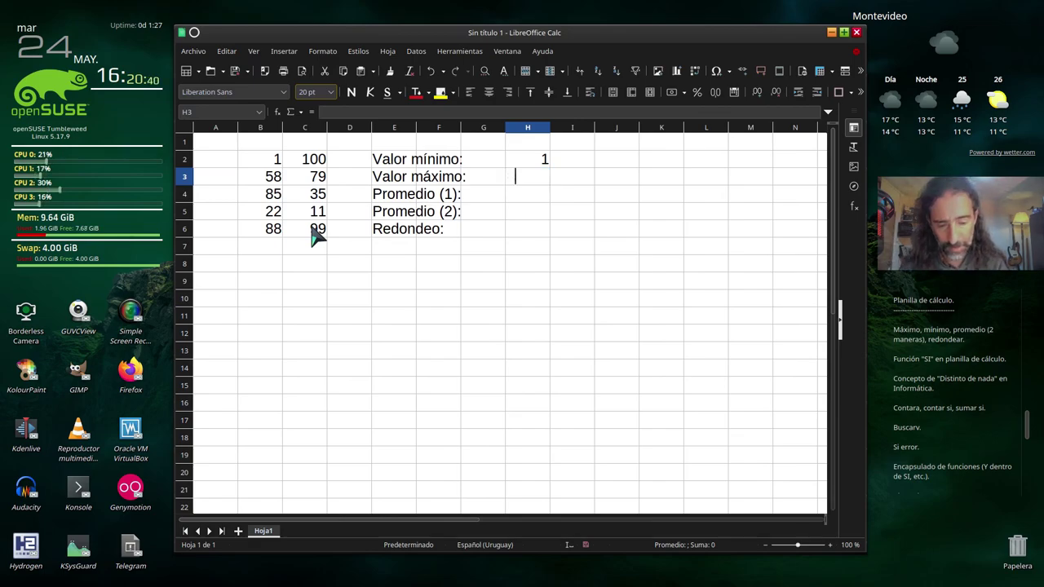
text(max()
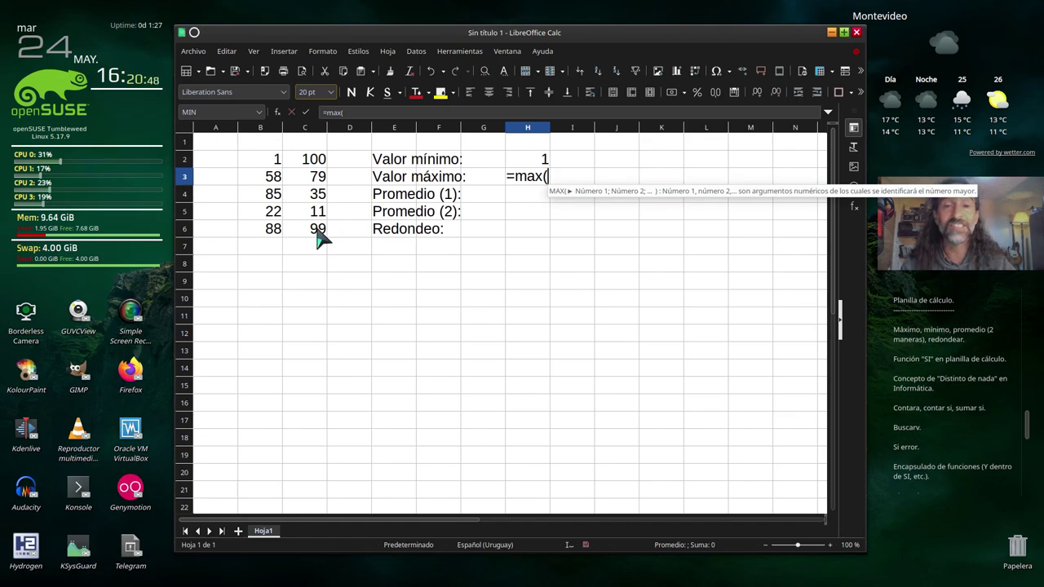
drag(278, 158, 316, 244)
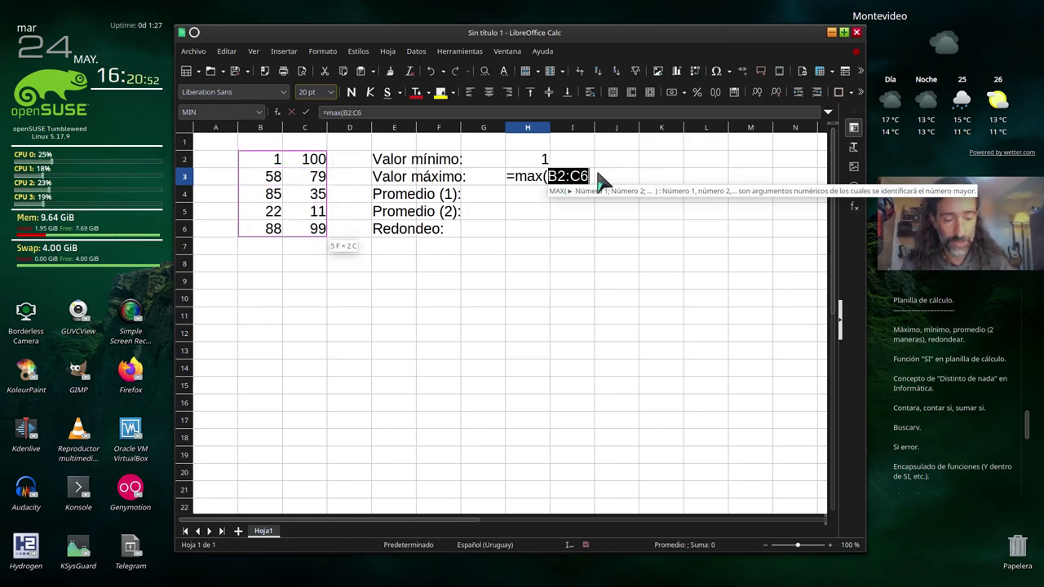
text())
key(Return)
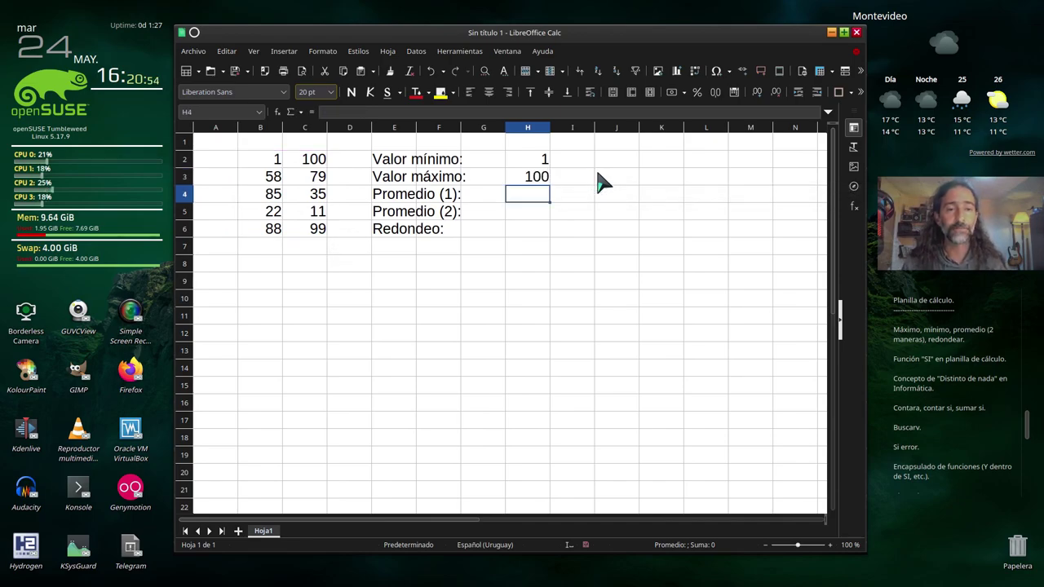
click(308, 164)
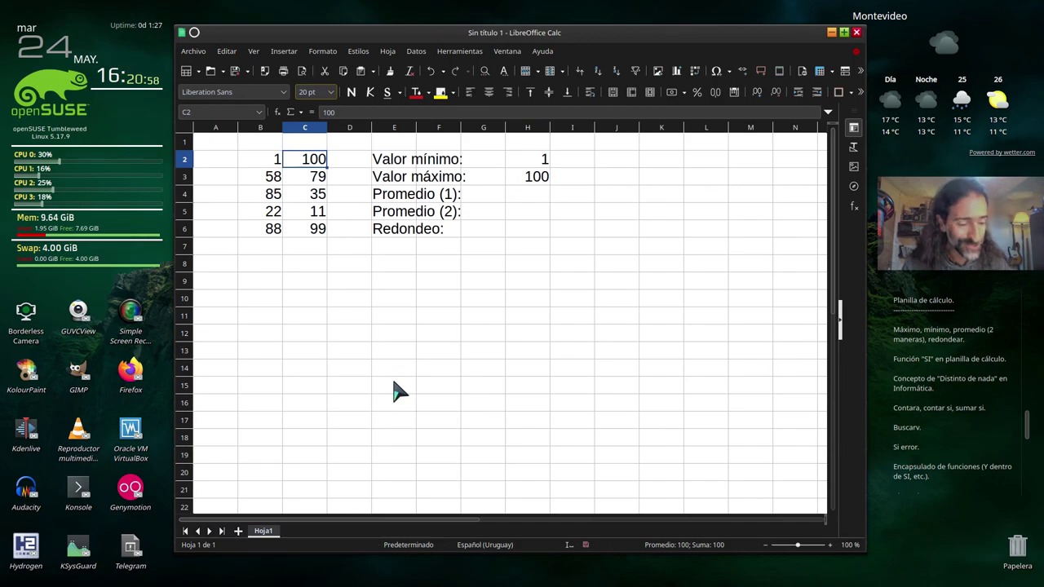
Test min and max by changing C2 to 5555 and B2 to 5, then undo both edits
text(5555)
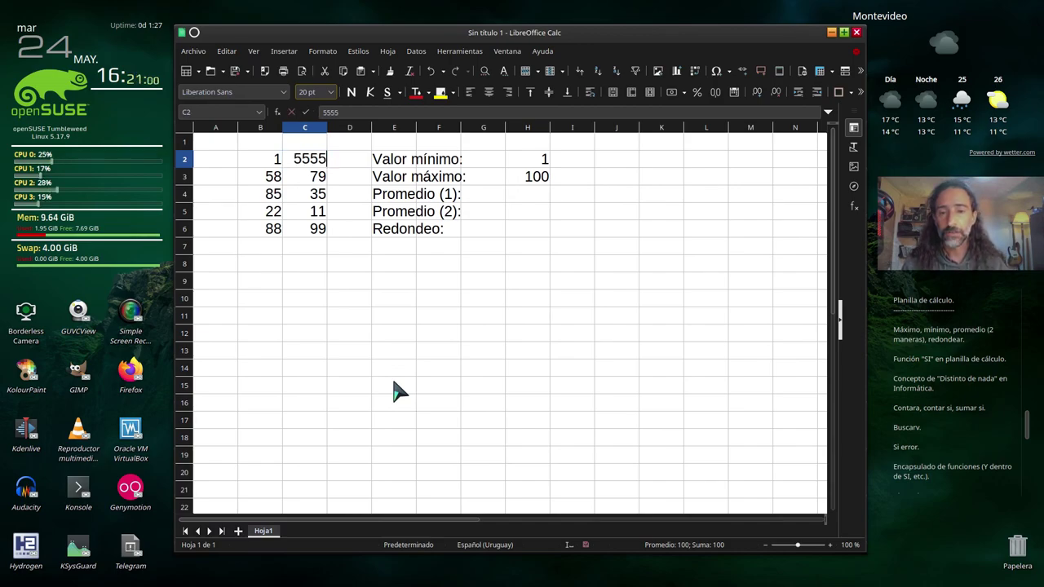
key(Return)
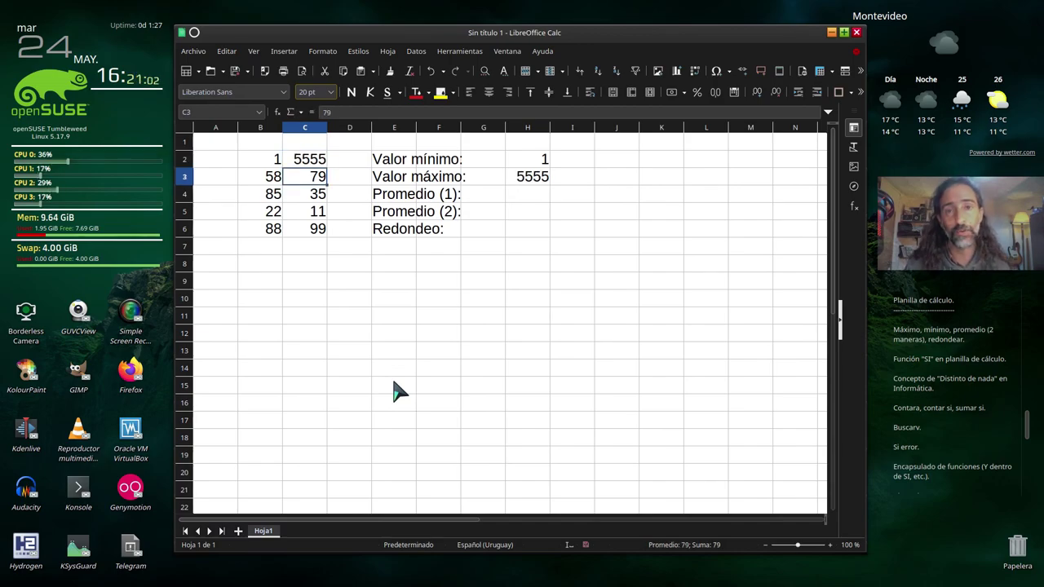
key(Up)
key(Left)
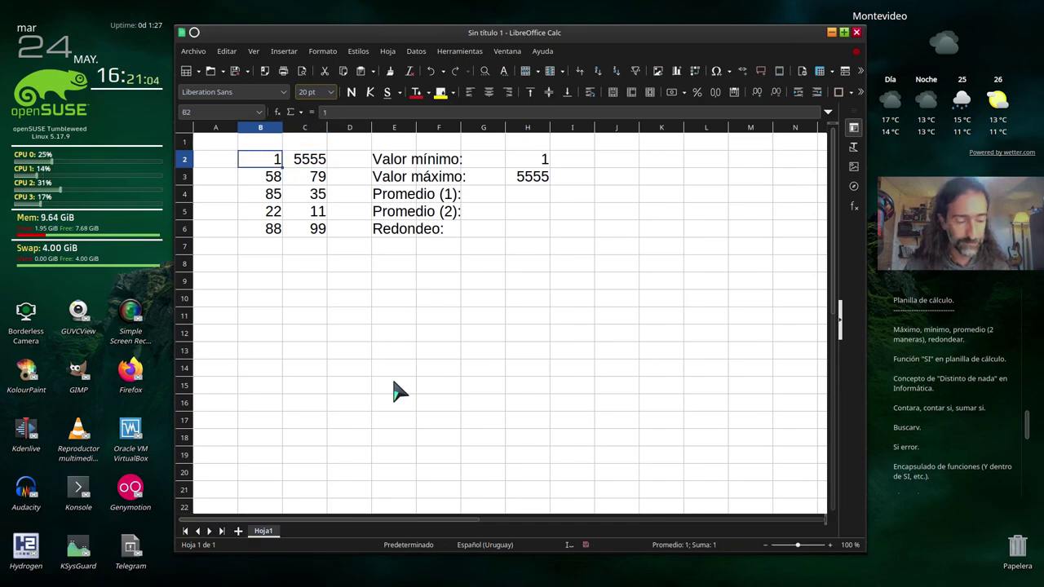
text(5)
key(Return)
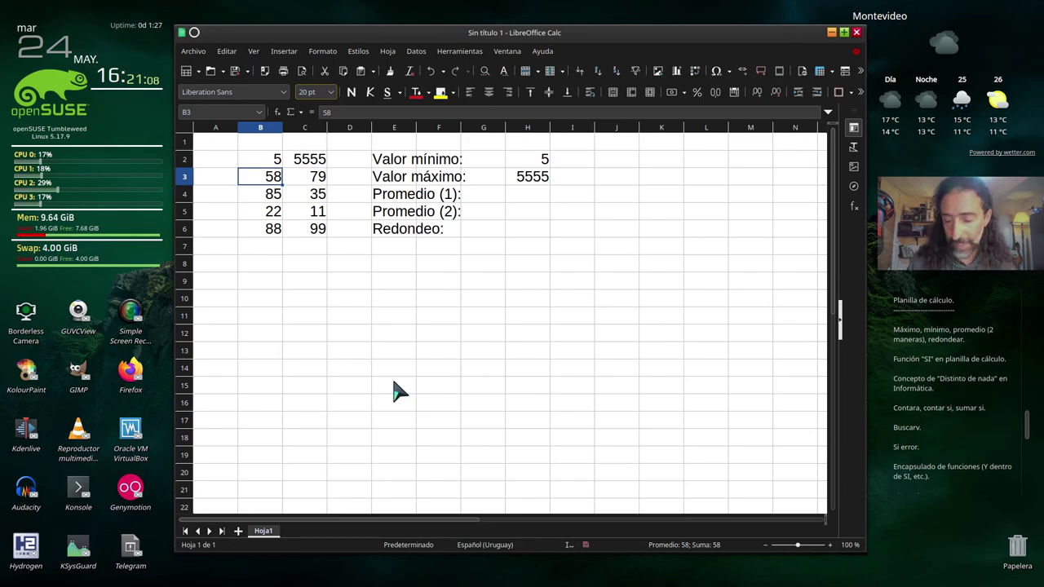
key(ctrl+z)
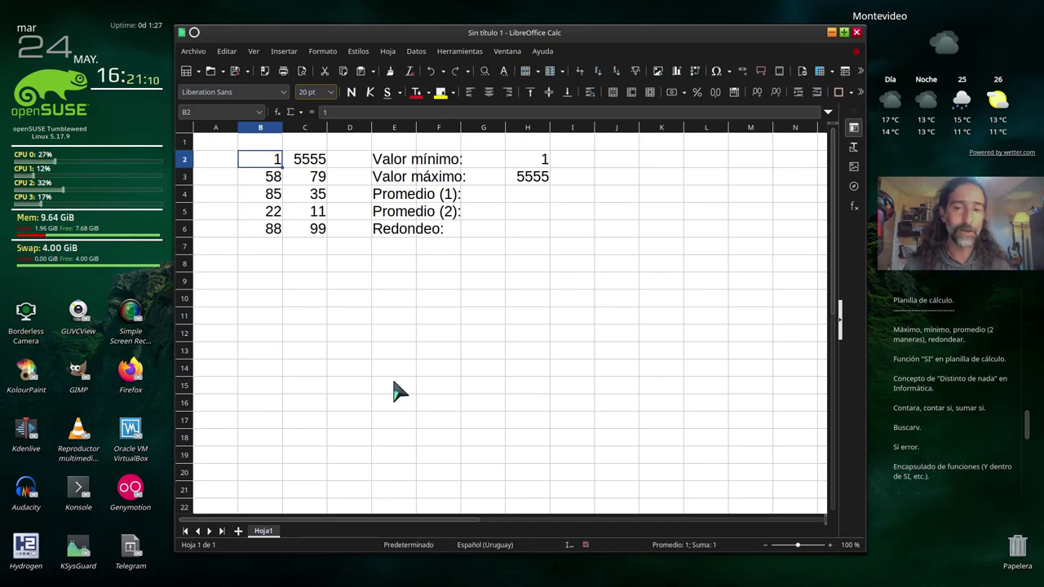
key(ctrl+z)
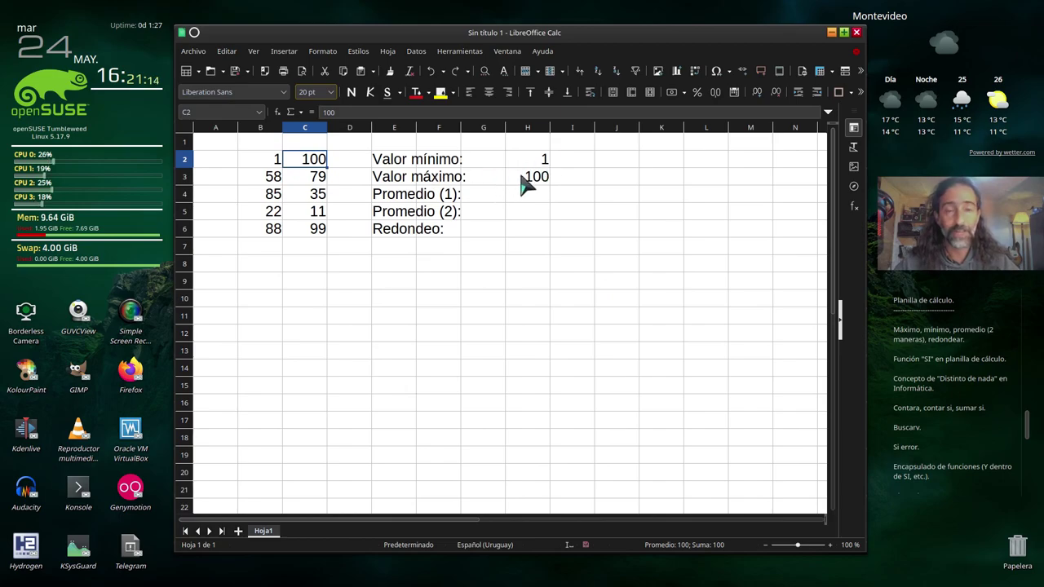
click(527, 200)
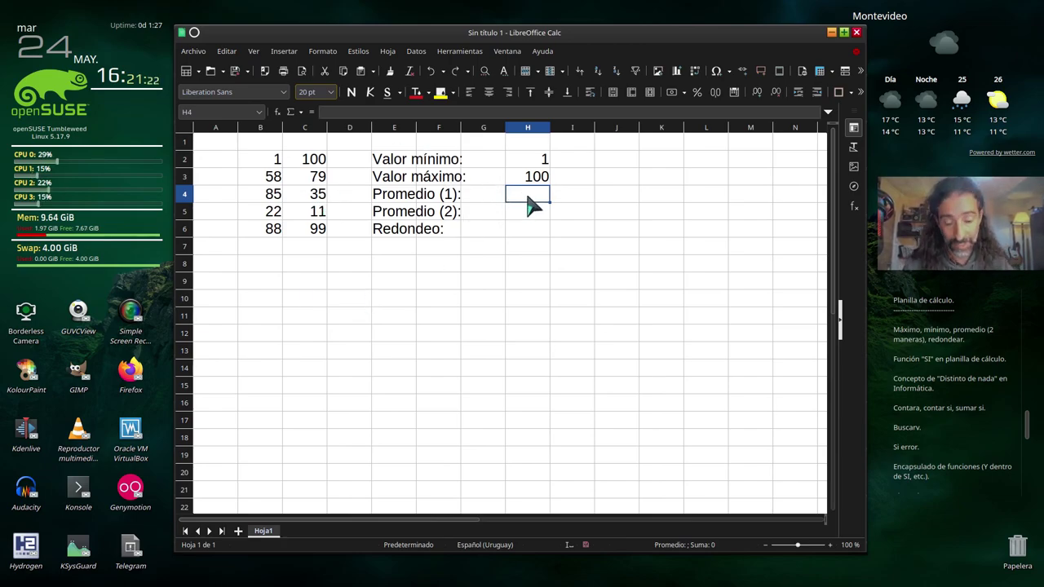
Enter =PROMEDIO(B2:C6) in H4 so it shows 57,8
text(=p)
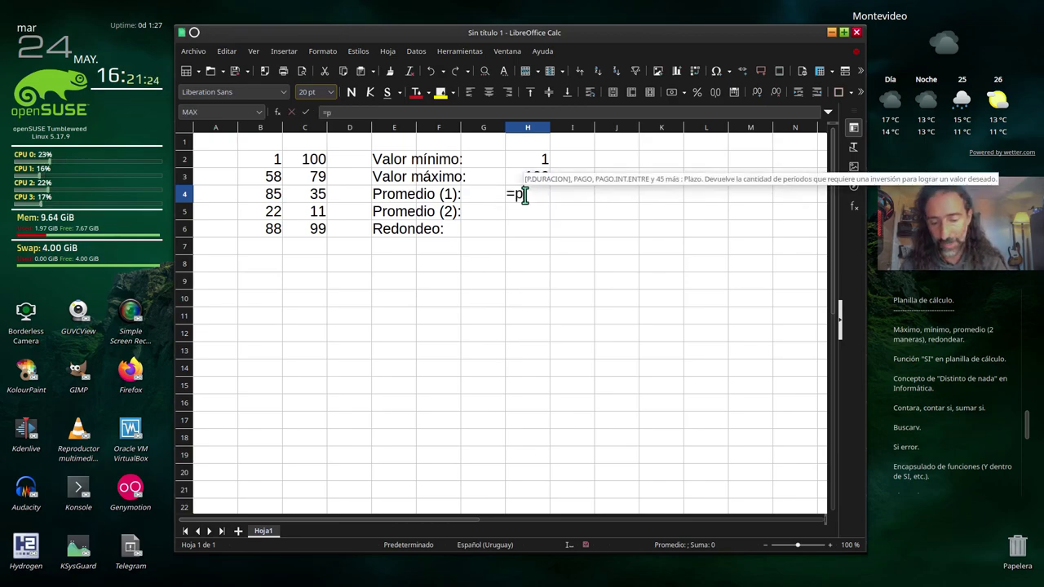
text(romedio)
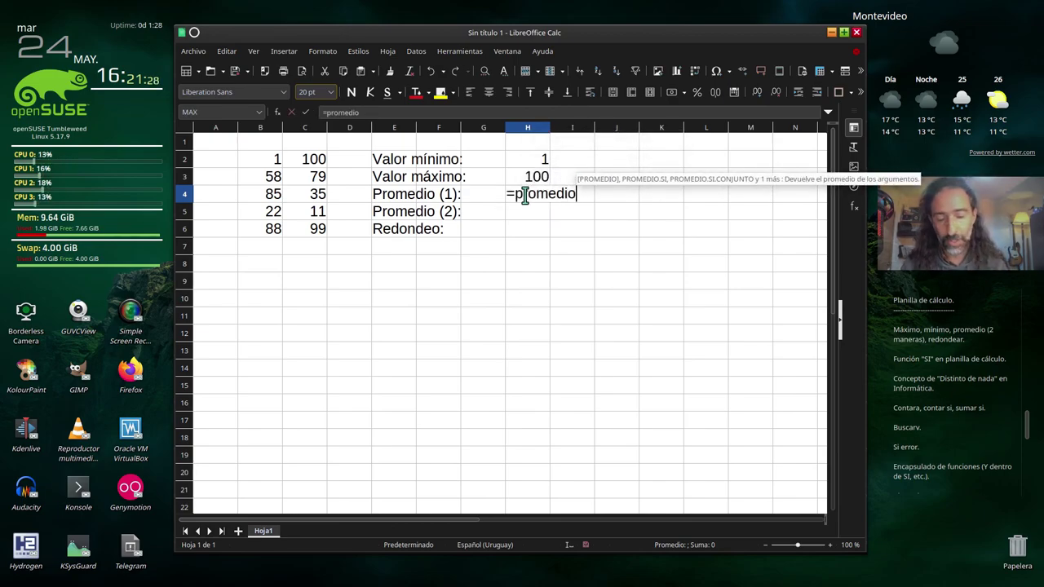
text(()
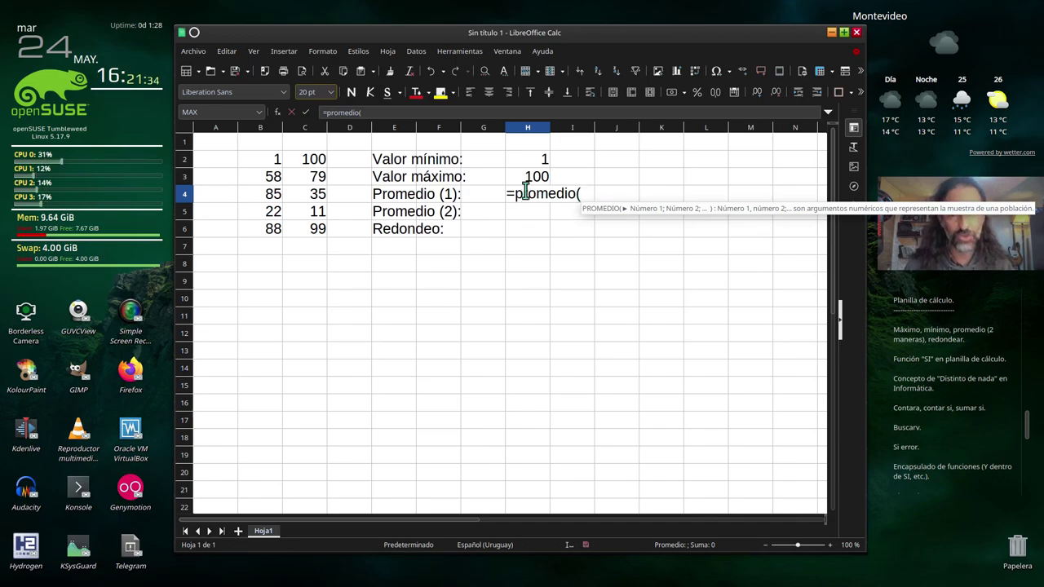
mouse_move(277, 160)
mouse_down()
mouse_move(290, 163)
mouse_move(303, 233)
mouse_up()
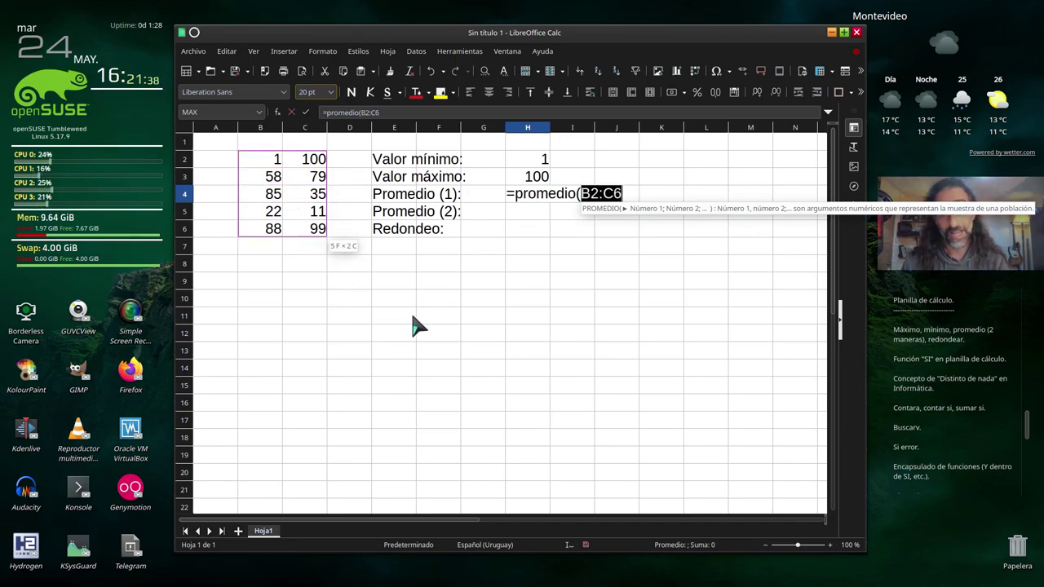
text())
key(Return)
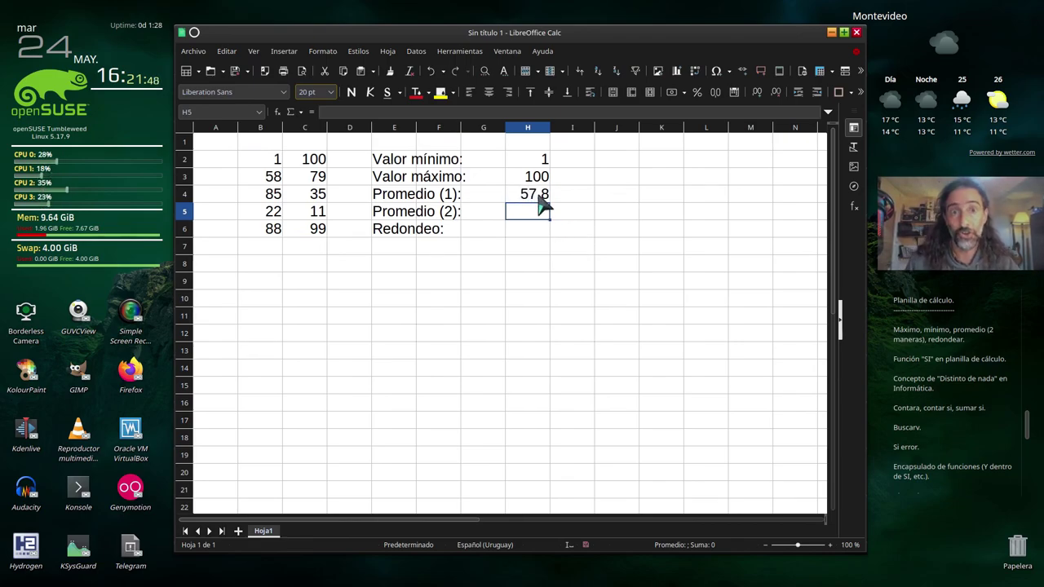
Review the formulas in H2 and H4 against the values in B2 and C2
click(543, 164)
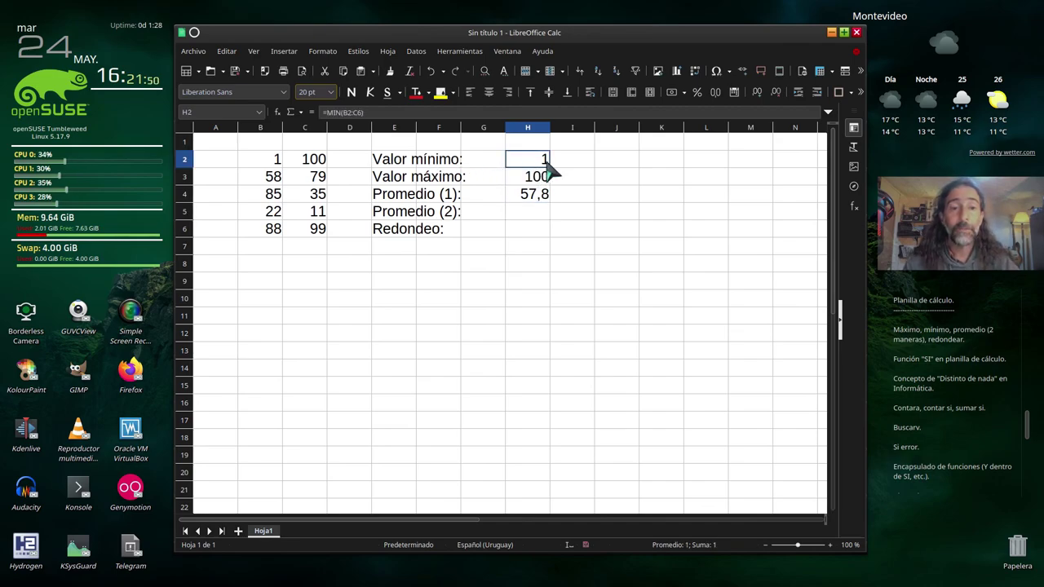
click(277, 163)
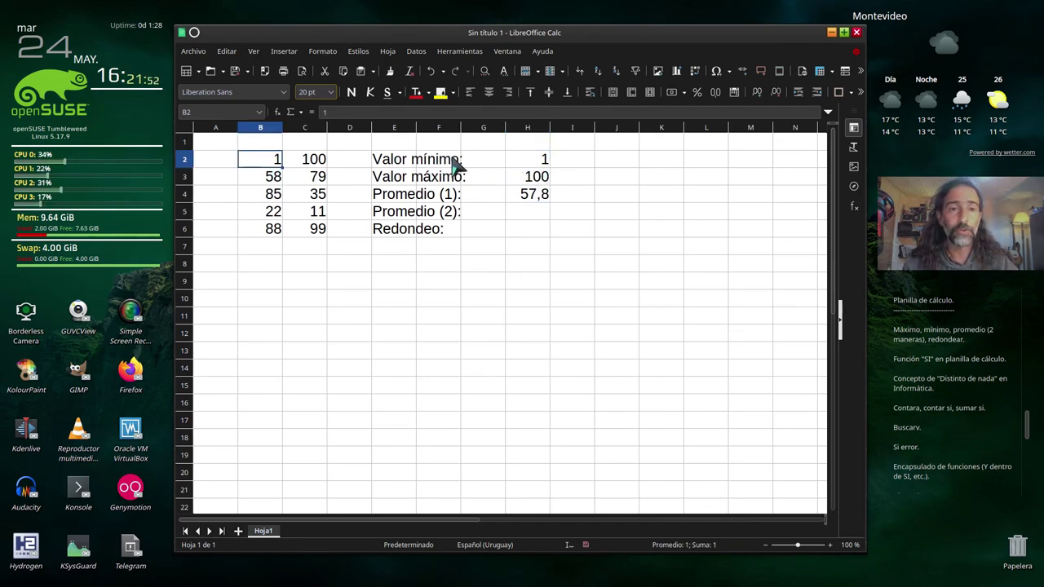
click(531, 177)
click(321, 167)
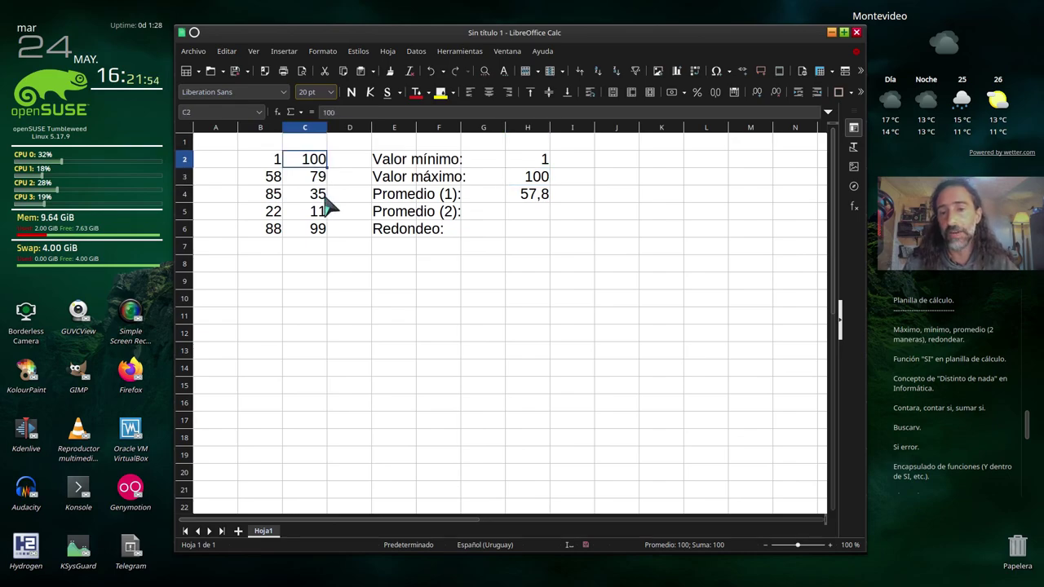
click(542, 198)
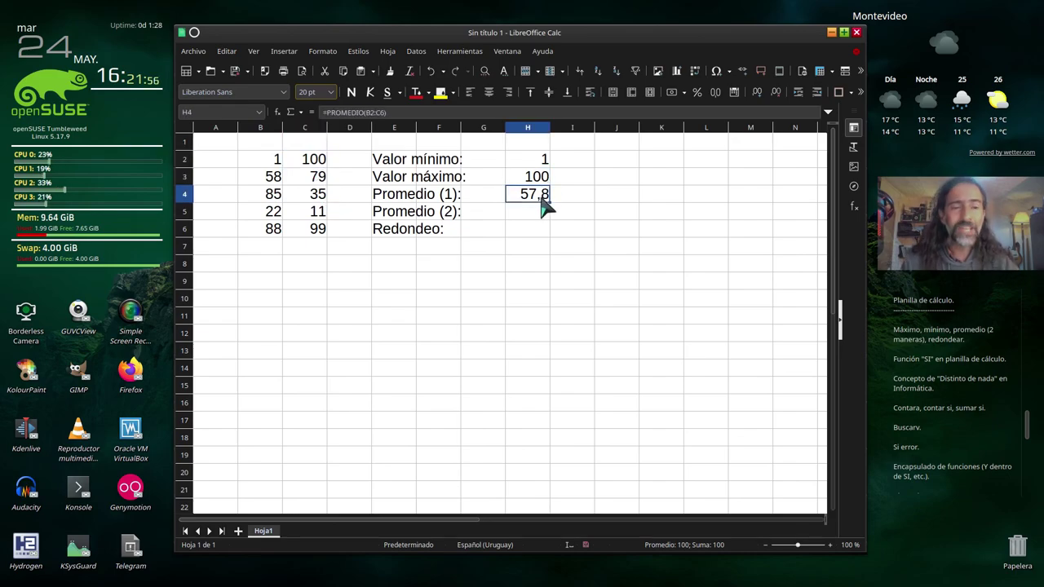
click(540, 214)
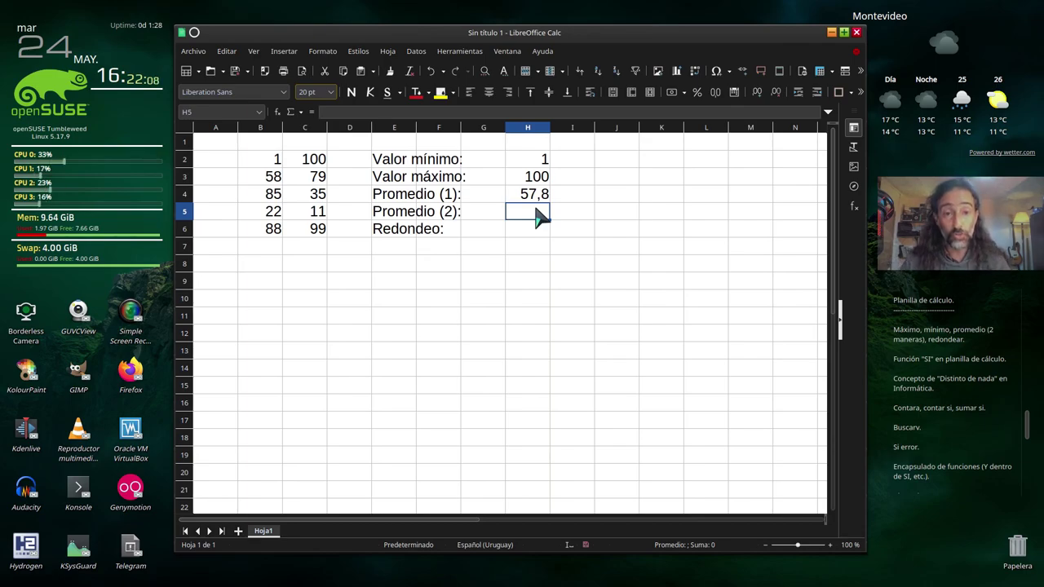
drag(277, 159, 320, 233)
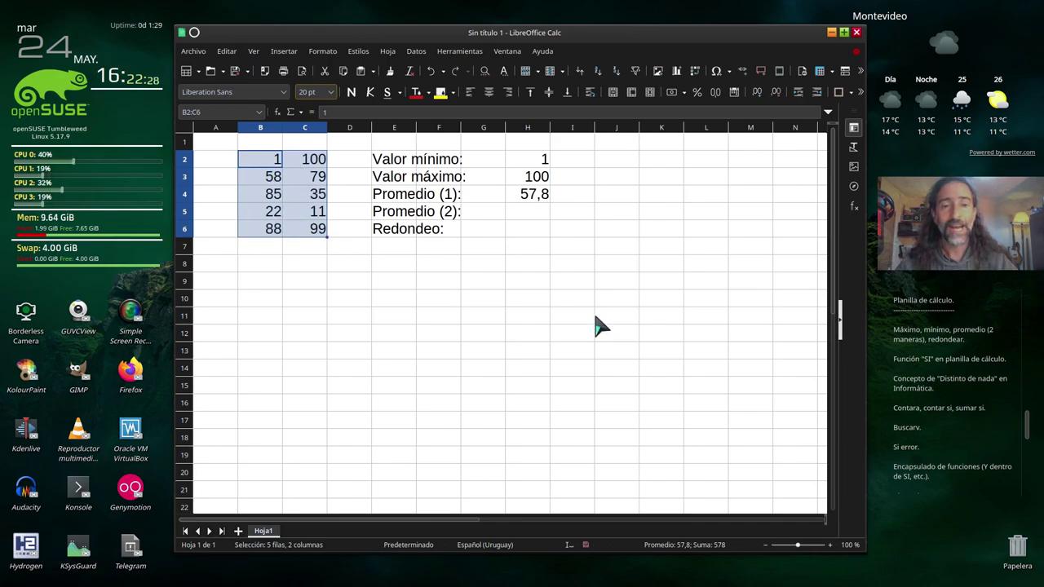
click(527, 214)
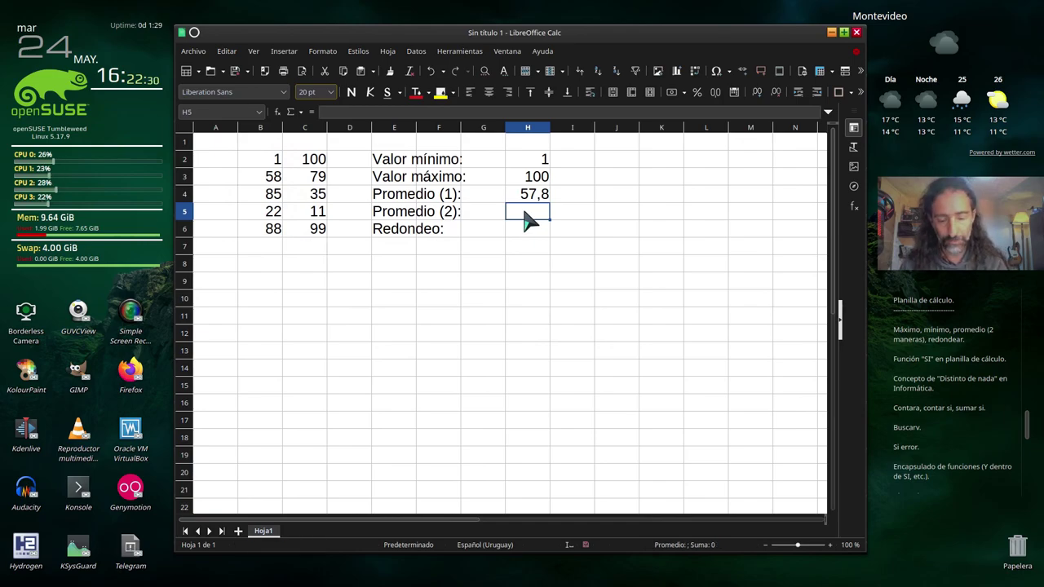
Build =B2+C2+B3+C3+B4+C4+B5+C5+B6+C6 in H5 by clicking each cell
text(=)
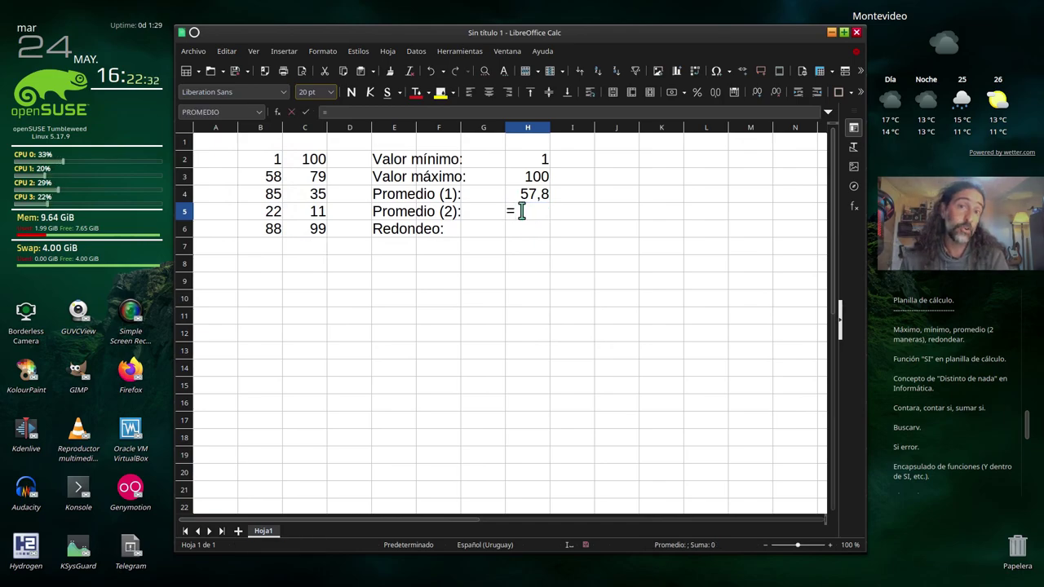
click(250, 160)
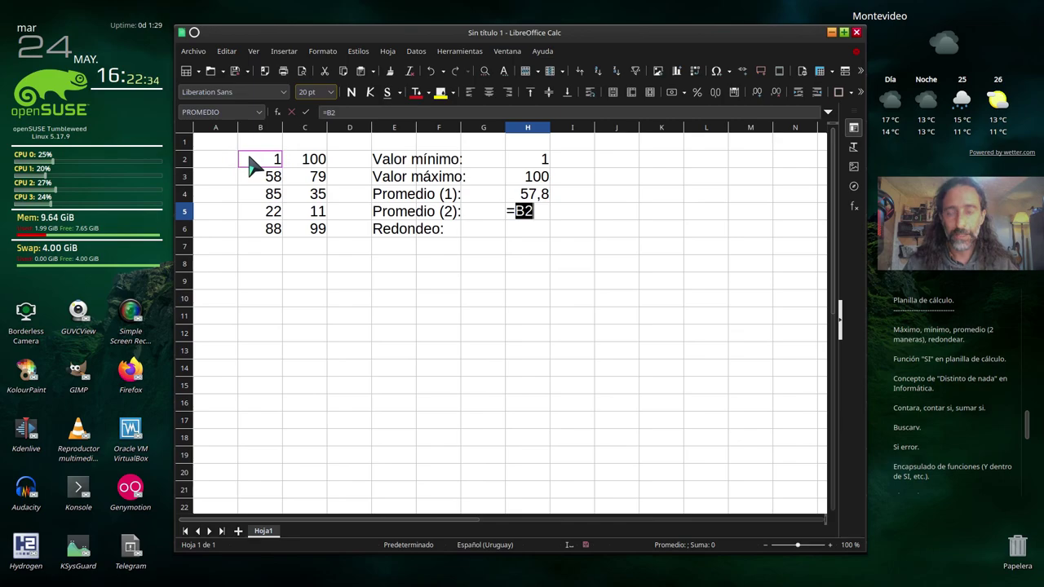
text(+)
click(299, 164)
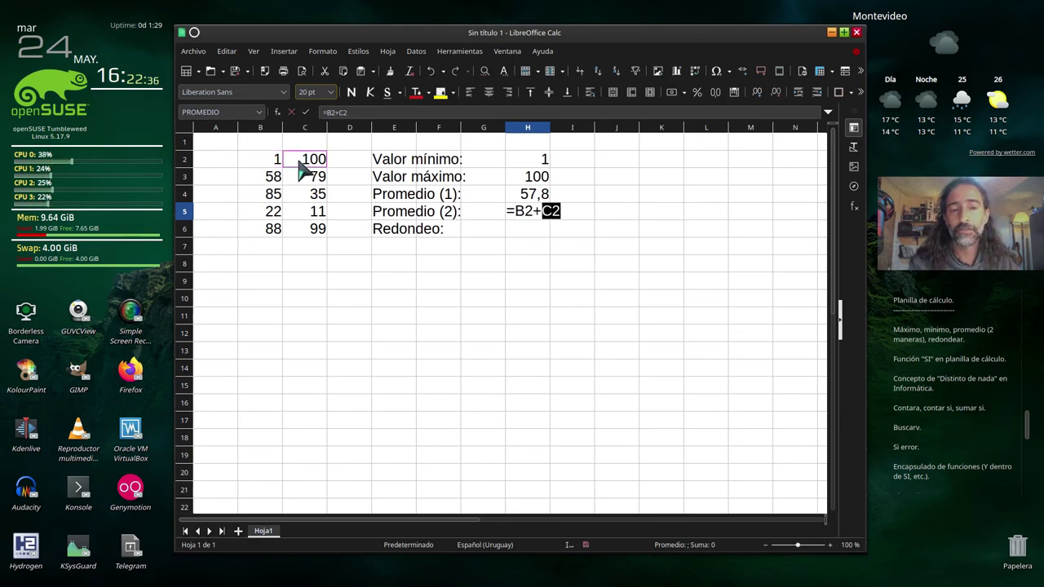
text(+)
click(273, 178)
text(+)
click(308, 178)
text(+)
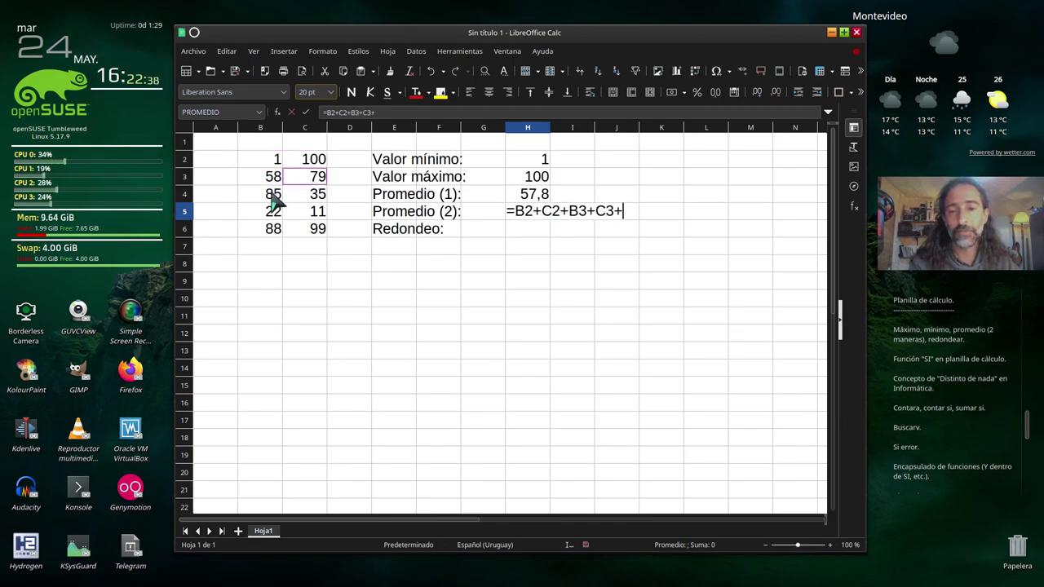
click(273, 194)
text(+)
click(306, 194)
text(+)
click(272, 211)
text(+)
click(305, 212)
text(+)
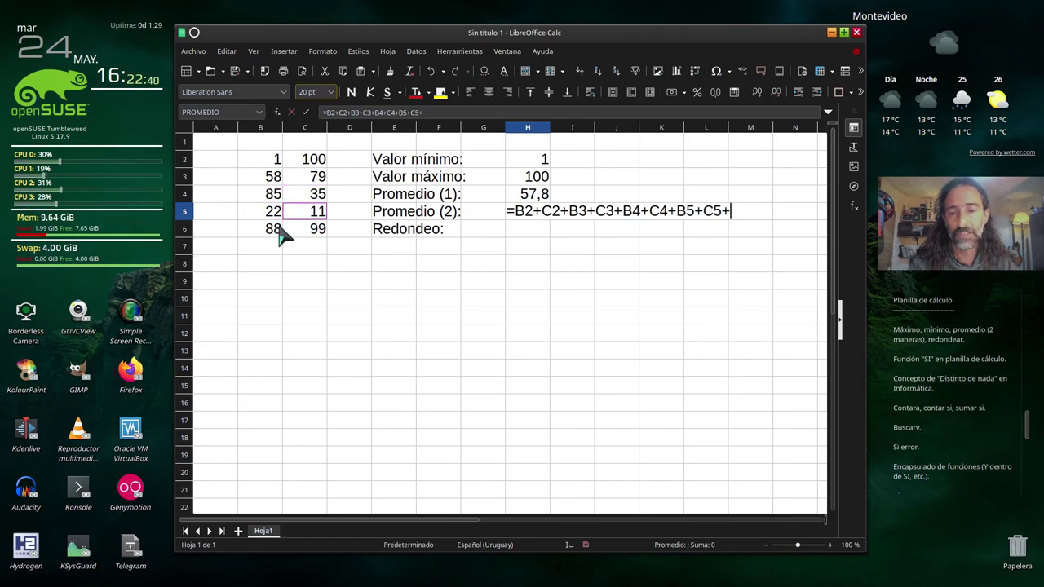
click(278, 229)
text(+)
click(315, 230)
key(Return)
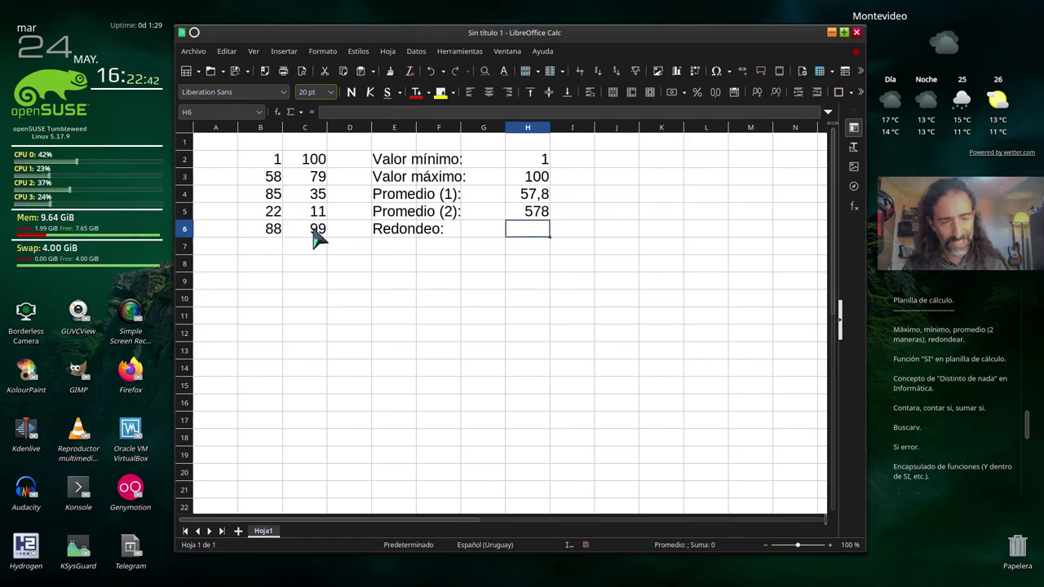
Append /10 to the H5 sum formula, which then shows 488,9
click(528, 218)
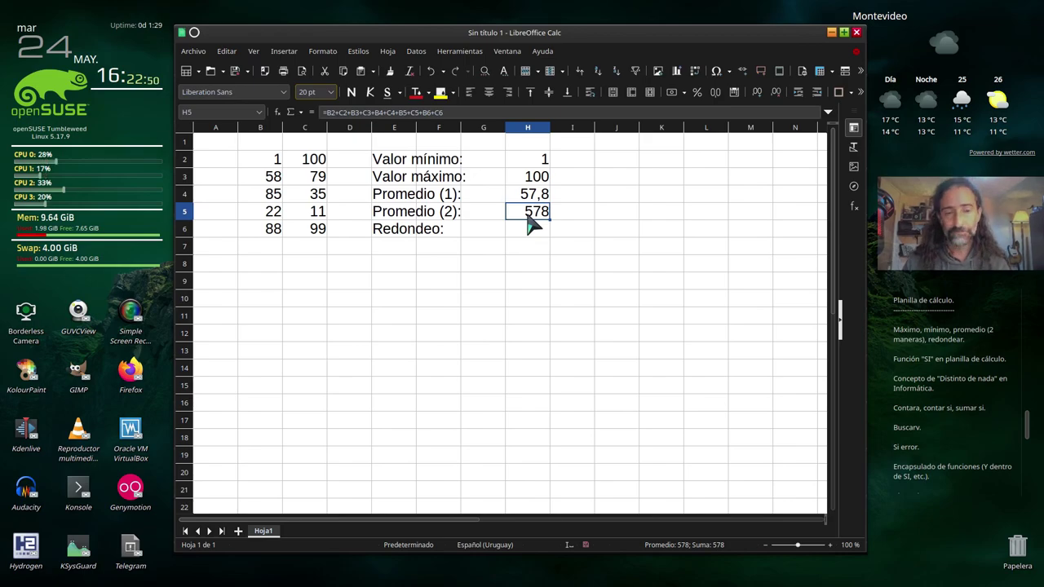
key(F2)
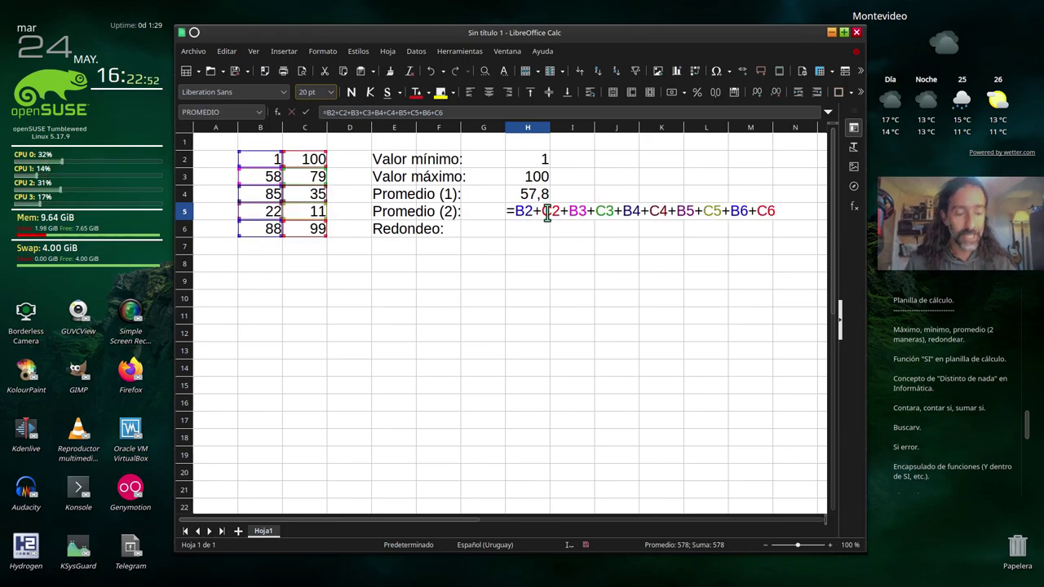
text(/)
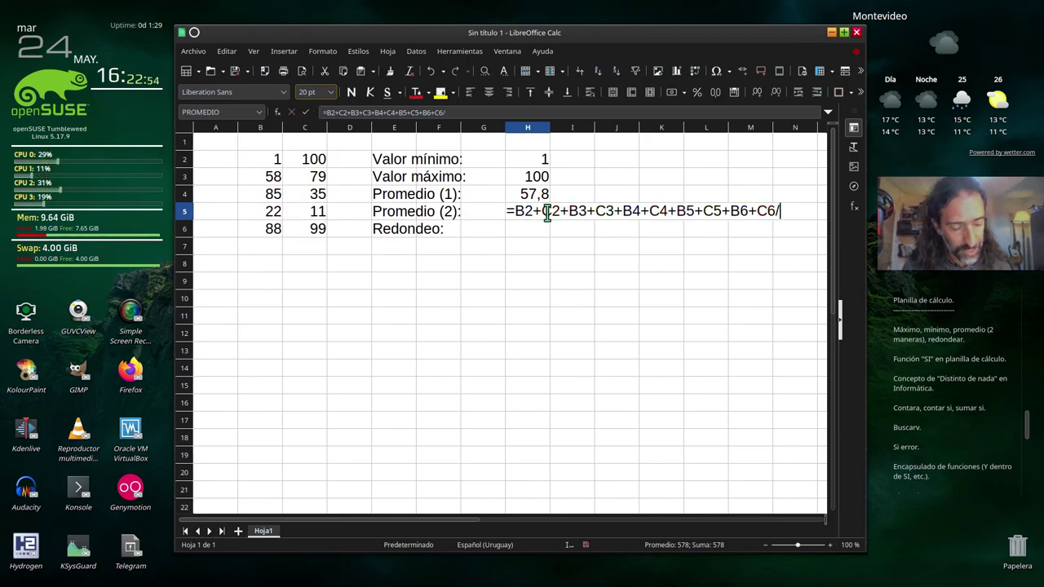
text(10)
key(Return)
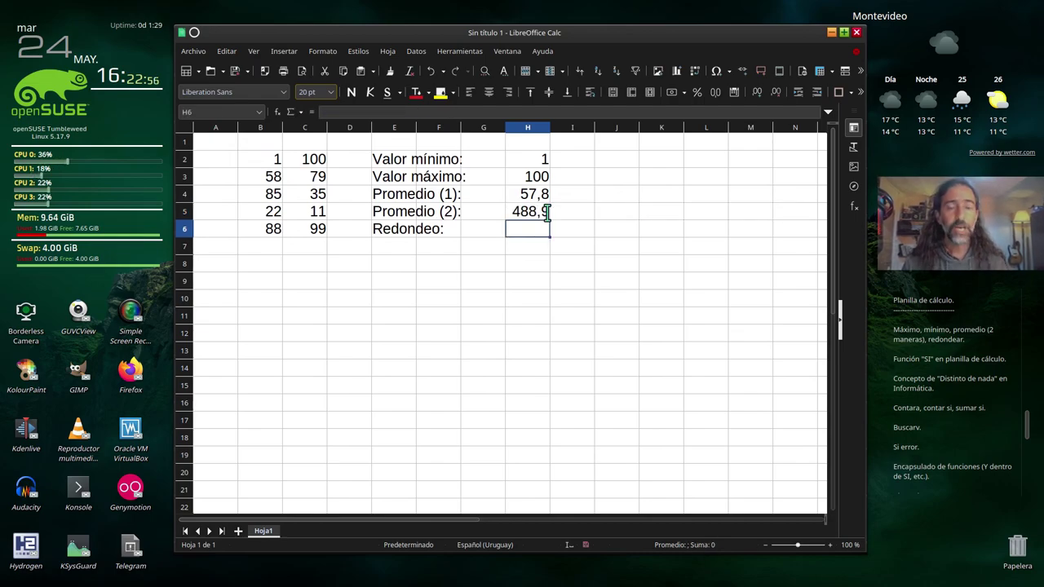
Wrap the H5 sum in parentheses before the /10 so it shows 57,8
click(532, 217)
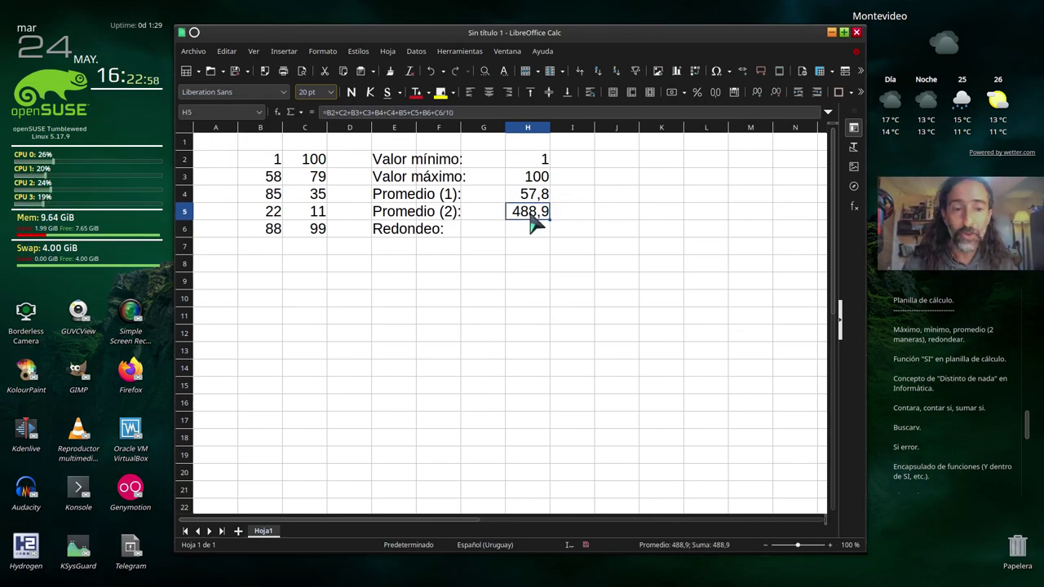
double_click(531, 217)
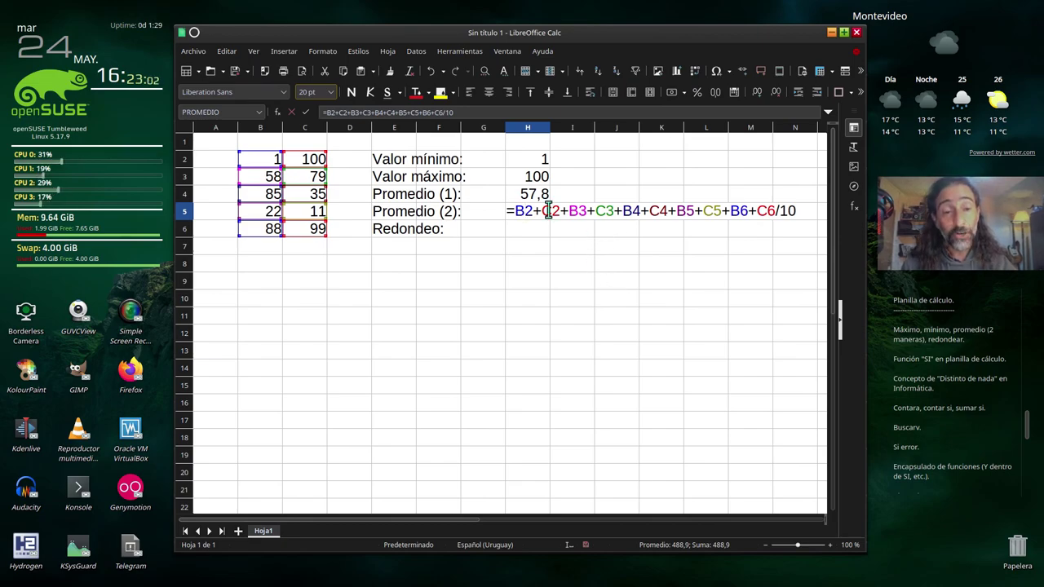
click(776, 211)
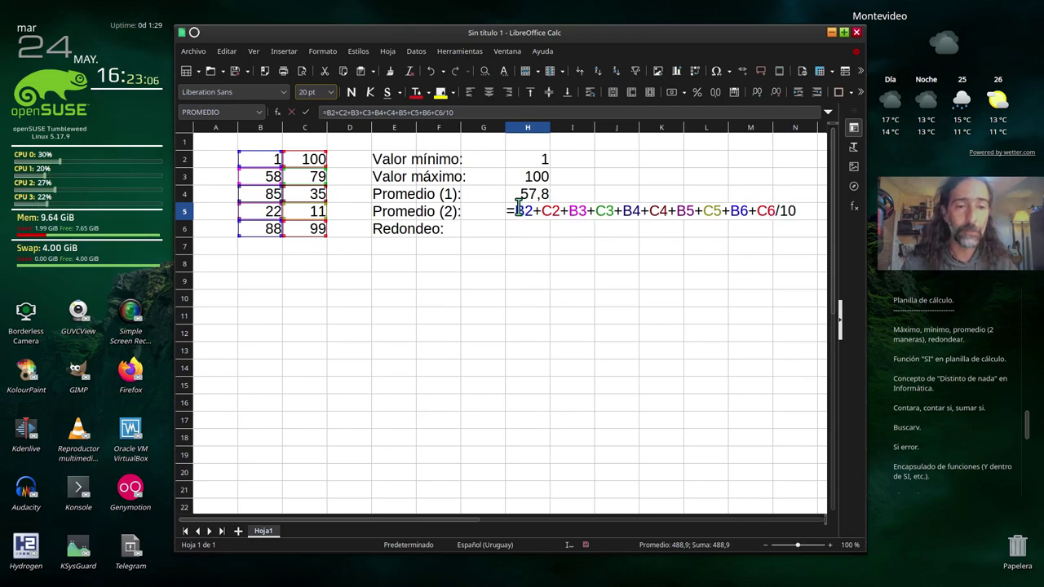
text(()
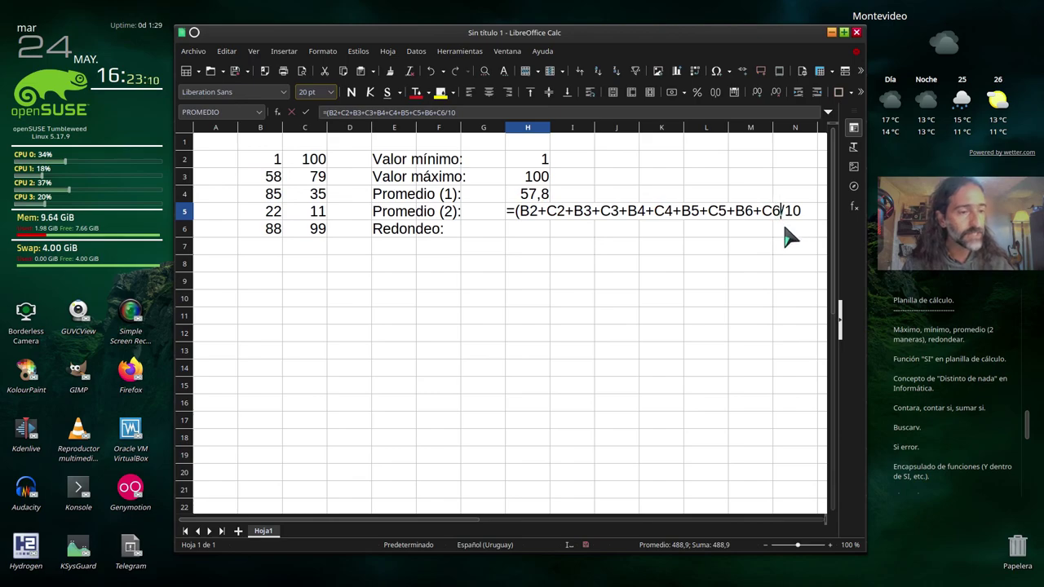
text())
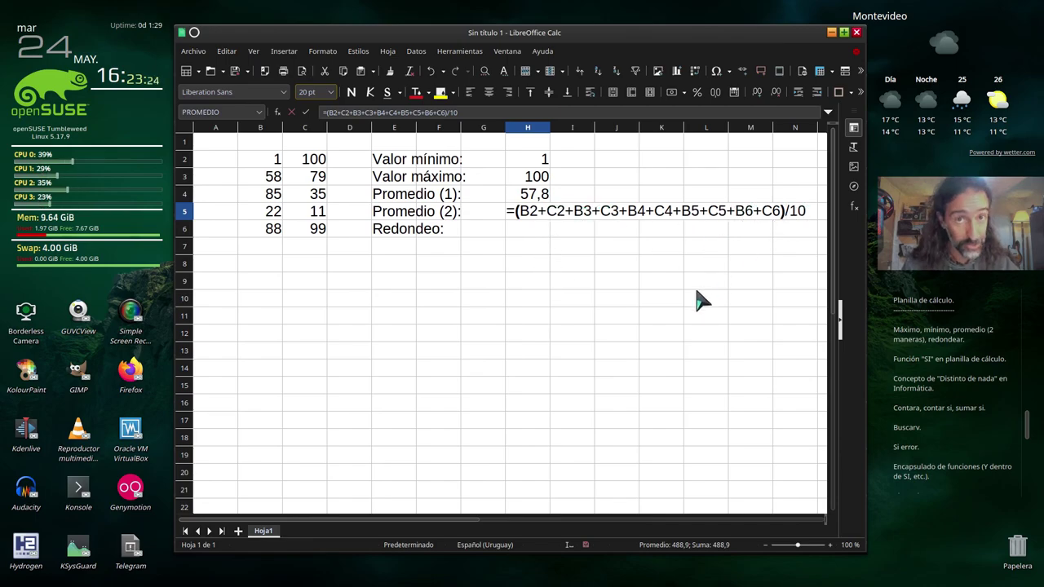
key(Return)
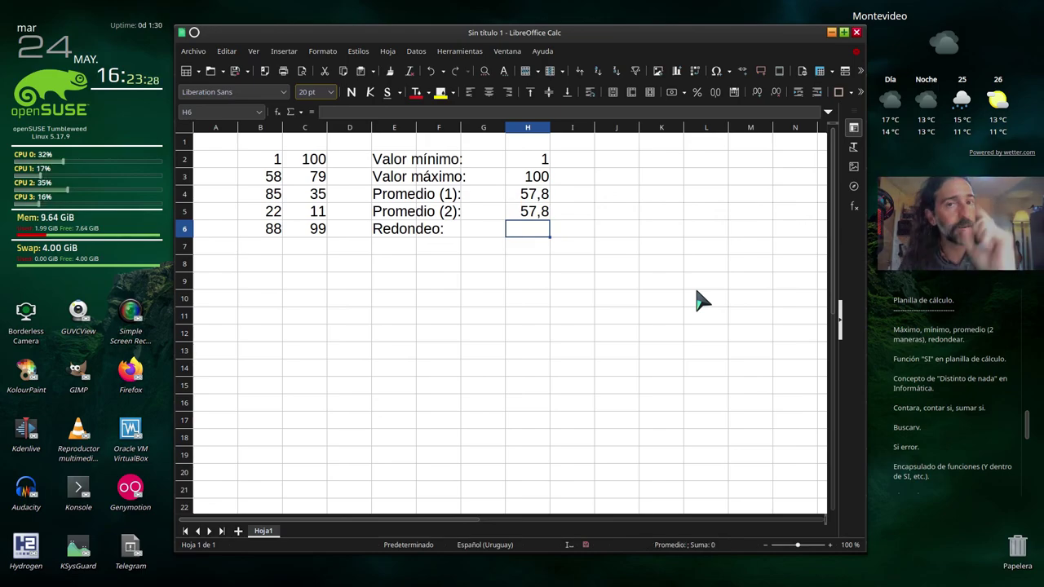
click(580, 215)
text(=)
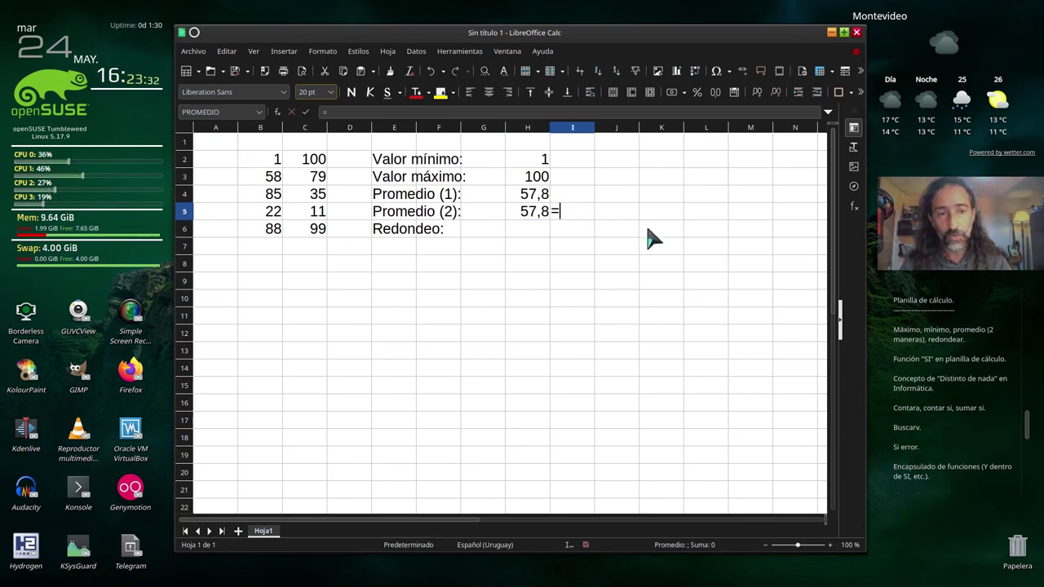
text(suma)
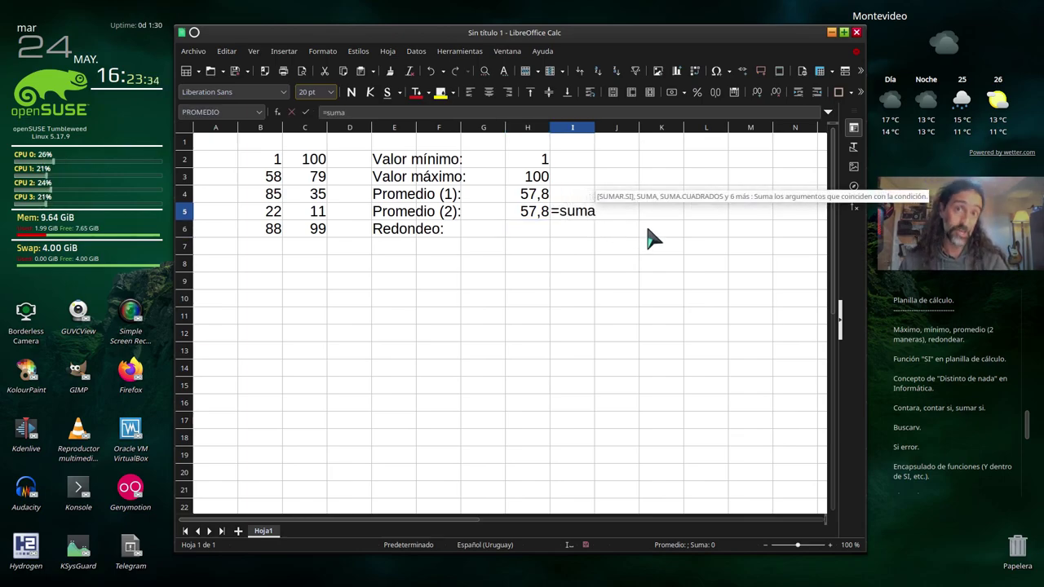
text(()
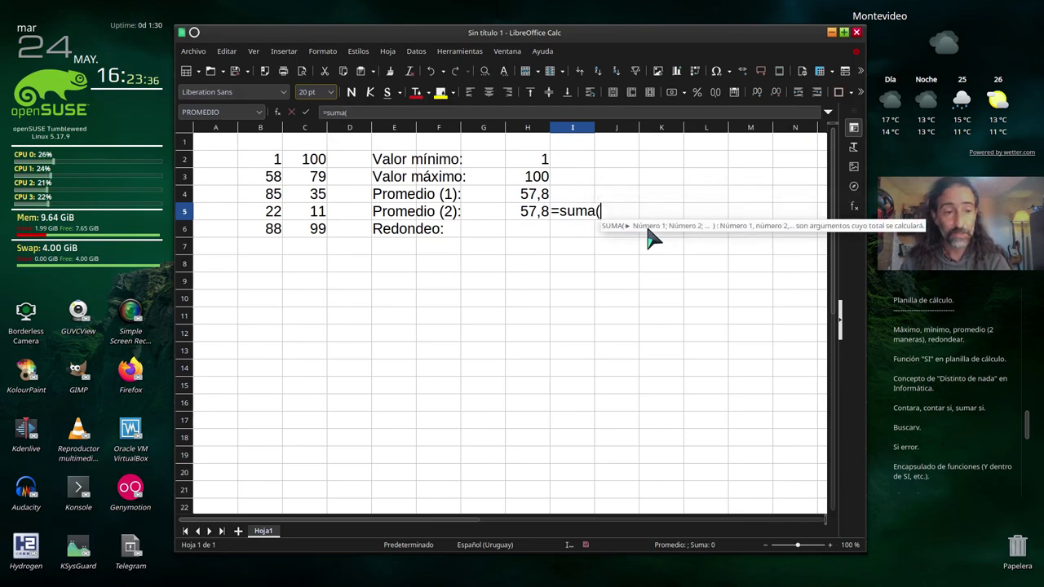
drag(276, 167, 299, 230)
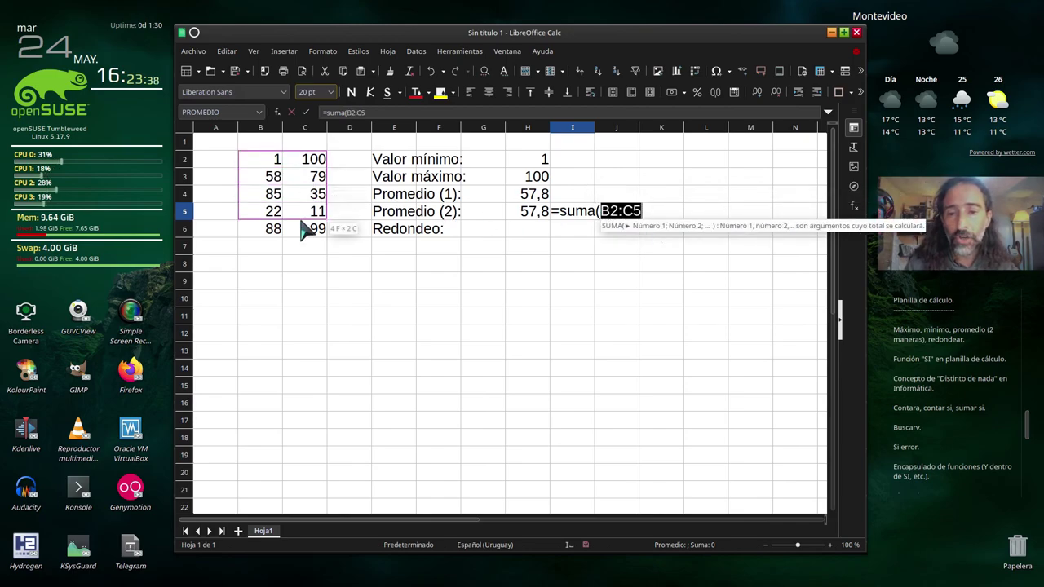
text()/10)
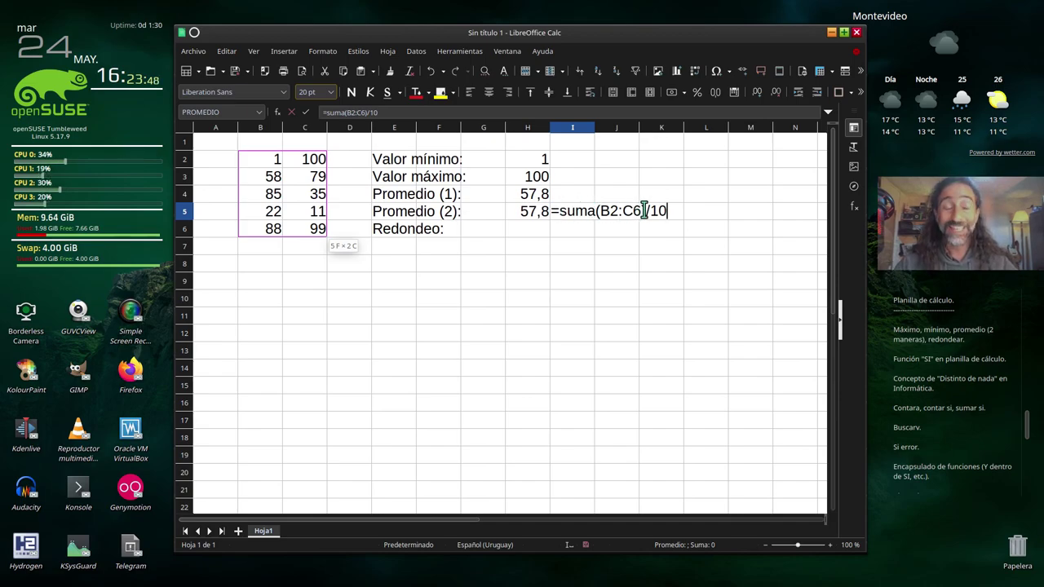
key(Return)
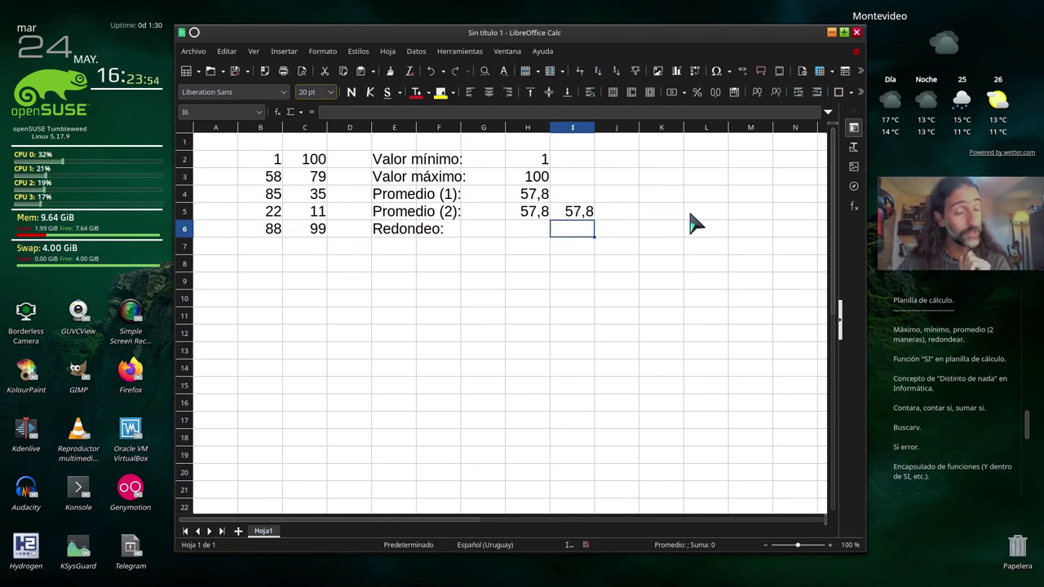
click(532, 232)
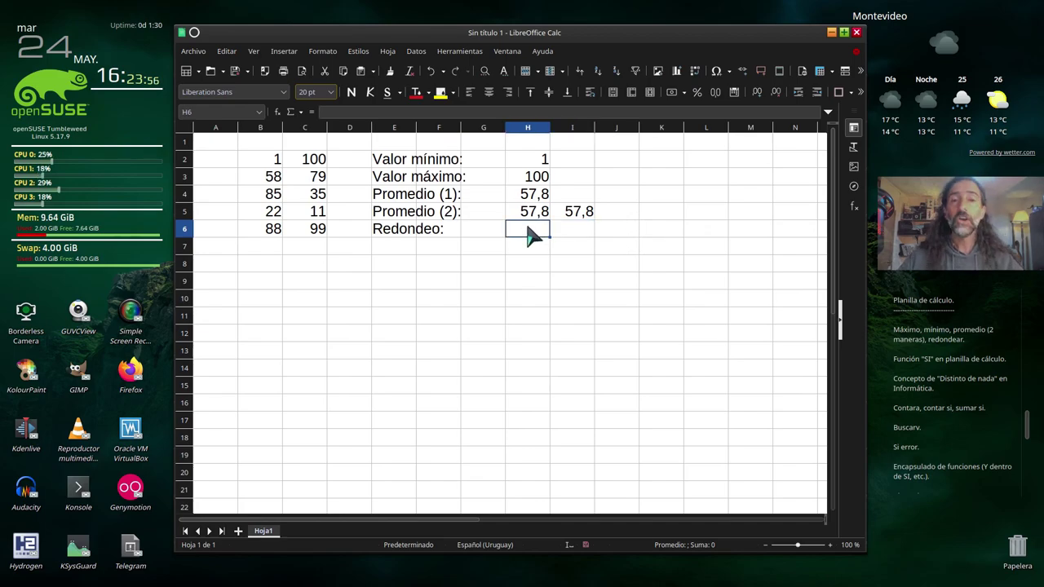
click(576, 219)
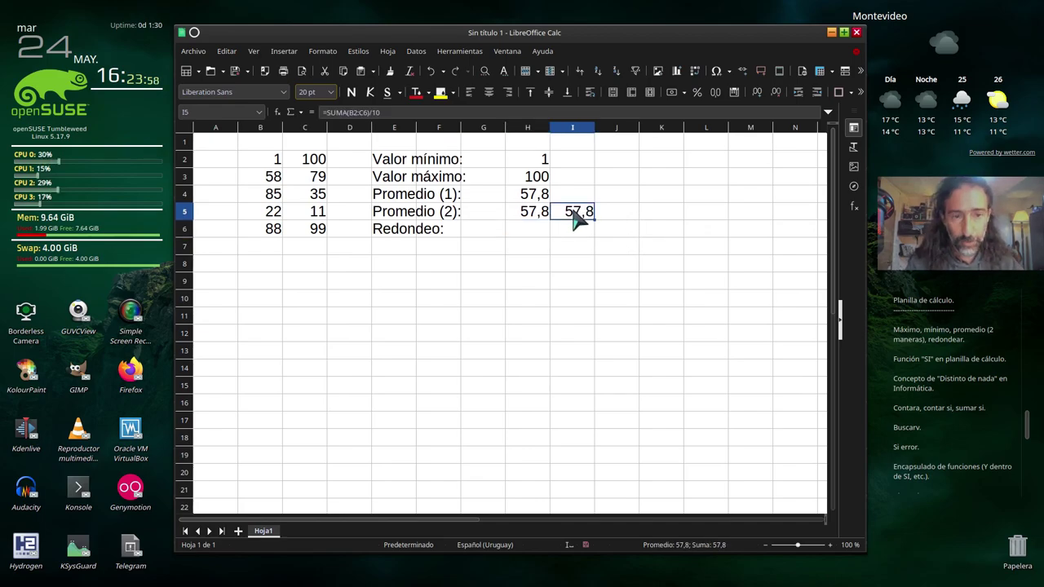
click(529, 232)
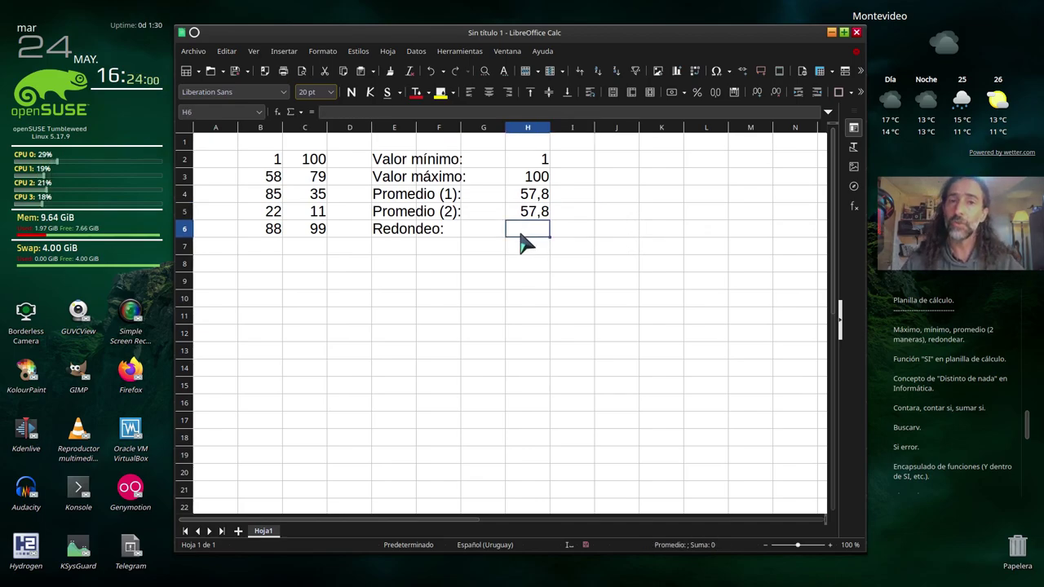
Enter the decimal number 10,58 in C8
click(298, 269)
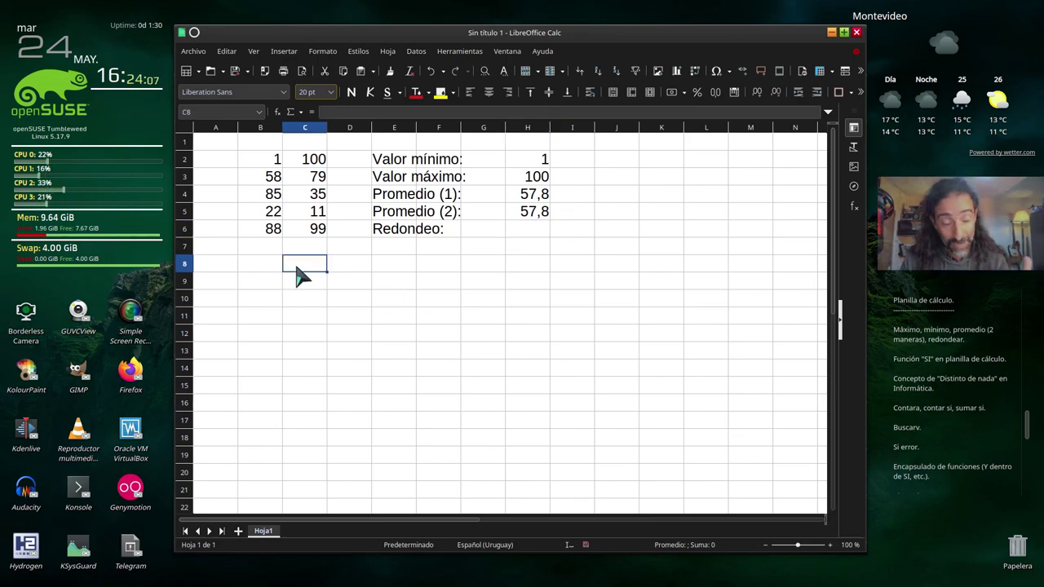
text(10)
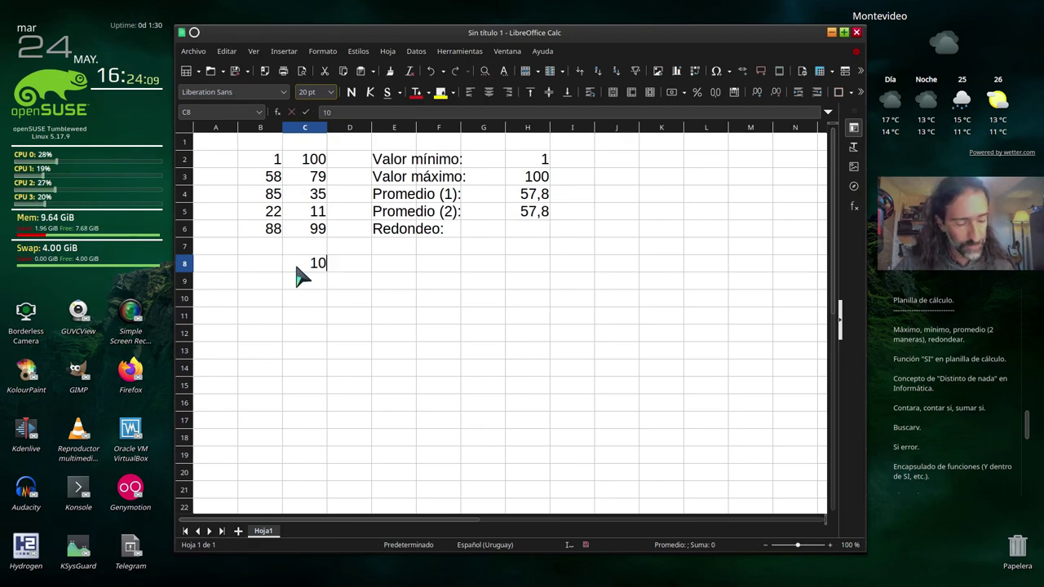
text(,58)
key(Return)
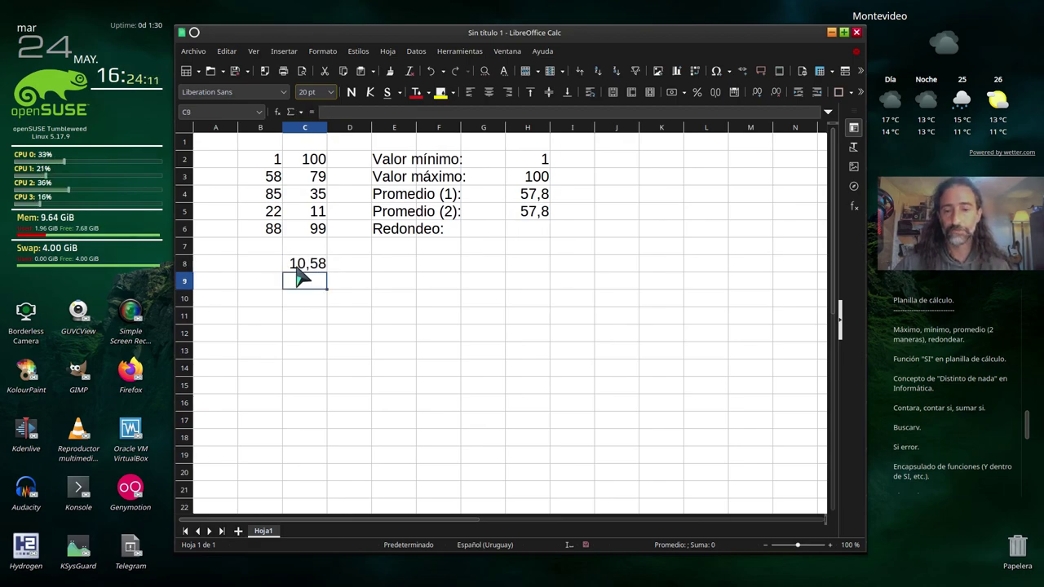
Enter =REDONDEAR(C8) in H6 so it shows 11
click(527, 235)
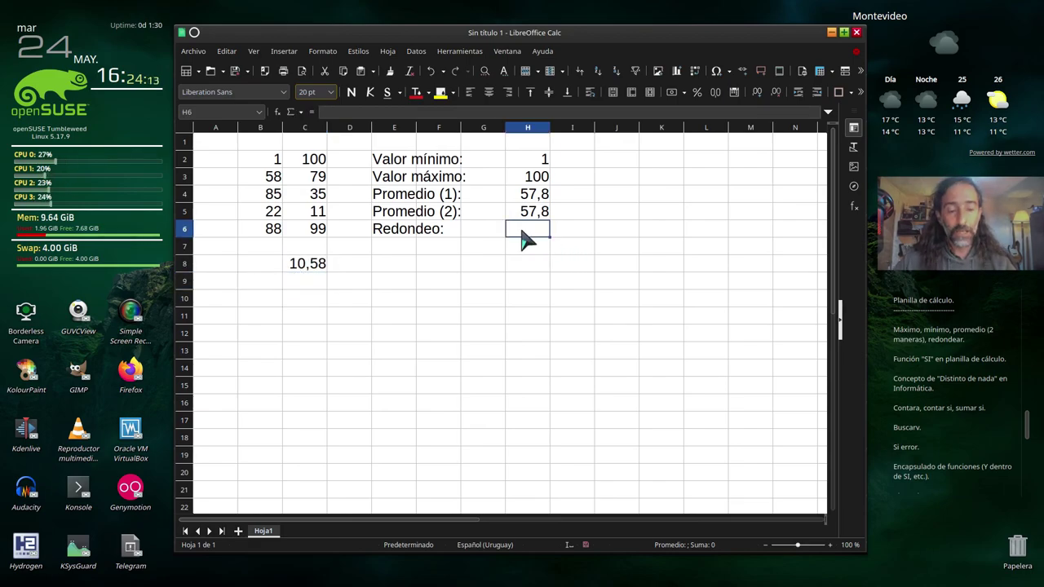
text(=redo)
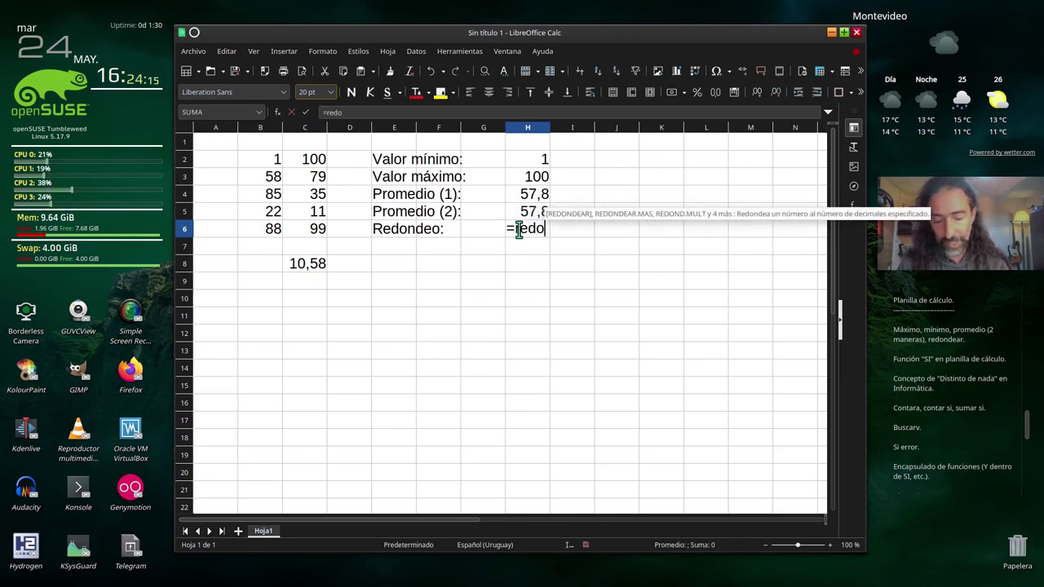
text(nde)
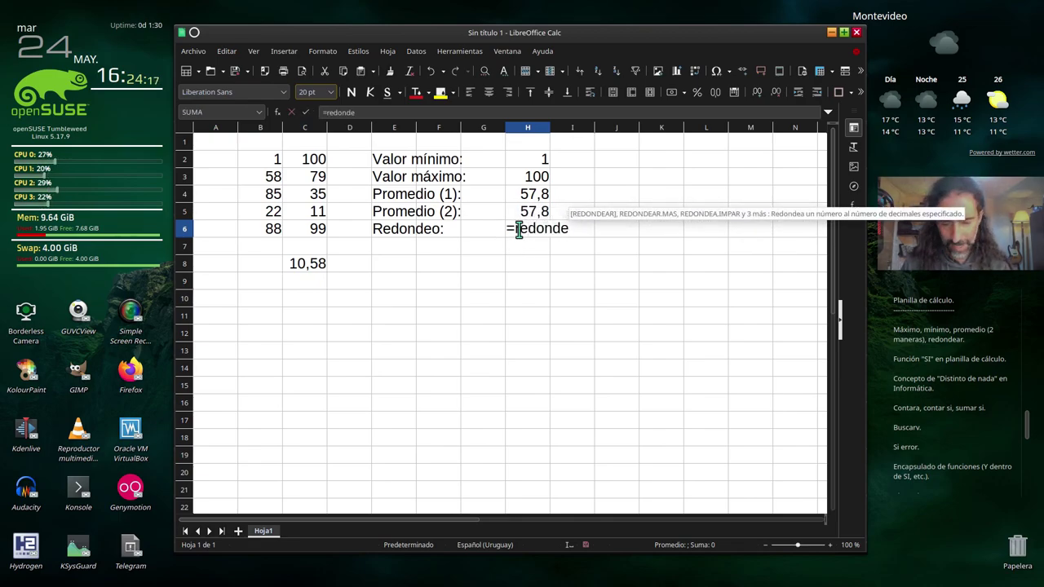
text(ar()
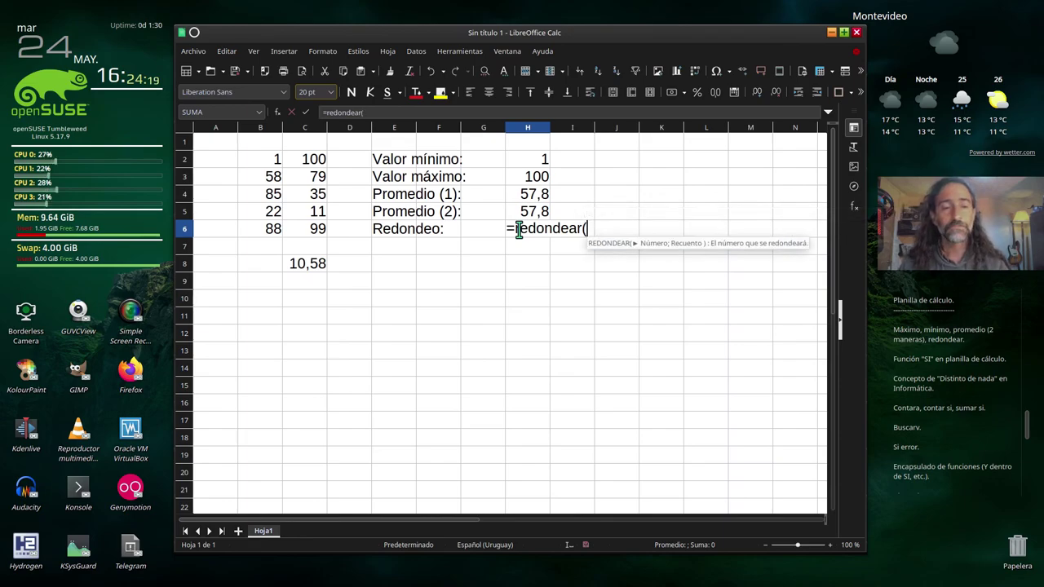
click(308, 271)
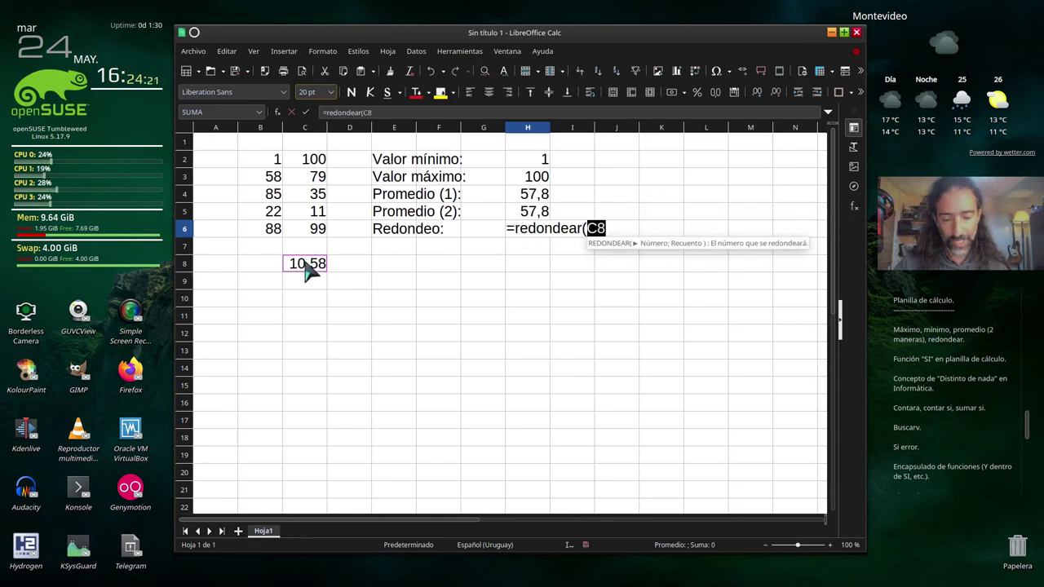
text())
key(Return)
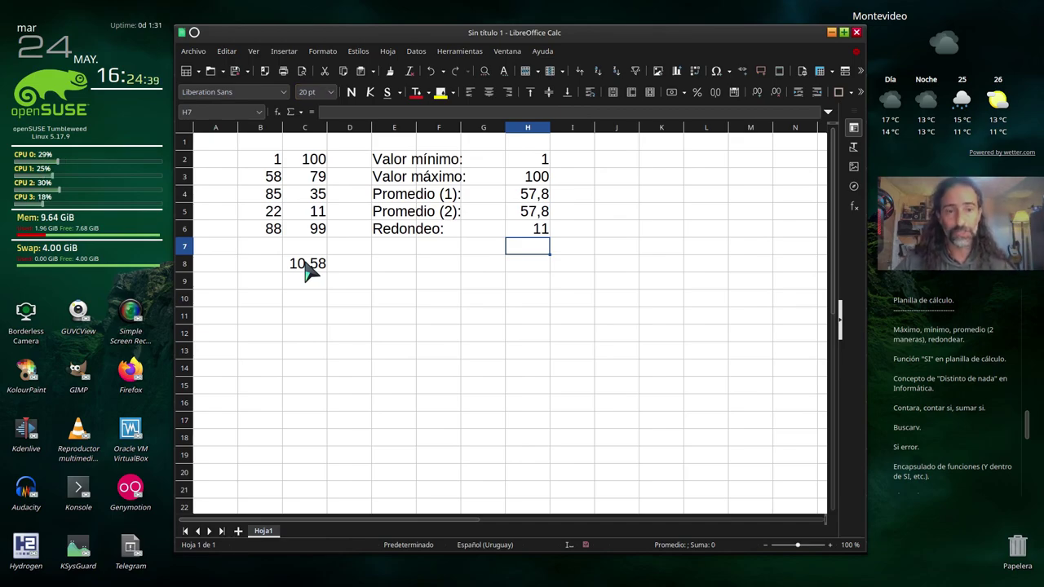
Change C8 from 10,58 to 10,48 to see how the Redondeo result in H6 responds
click(308, 273)
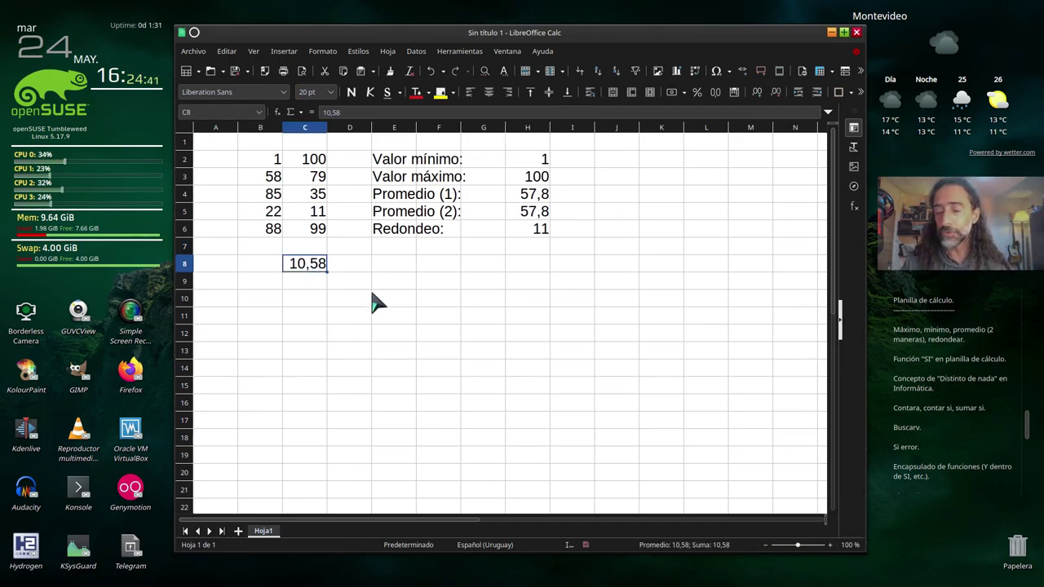
key(F2)
key(Delete)
text(4)
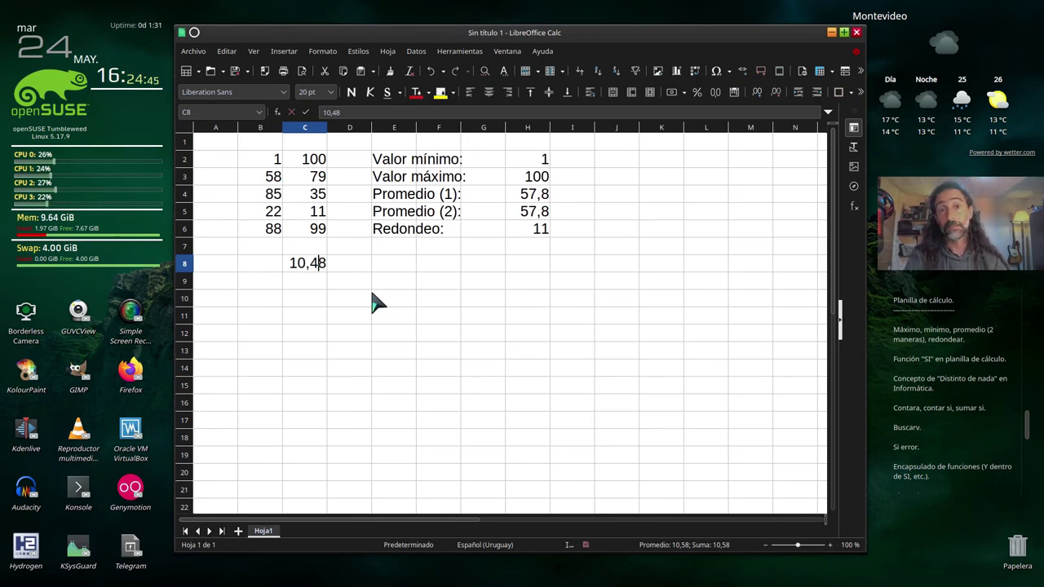
key(Return)
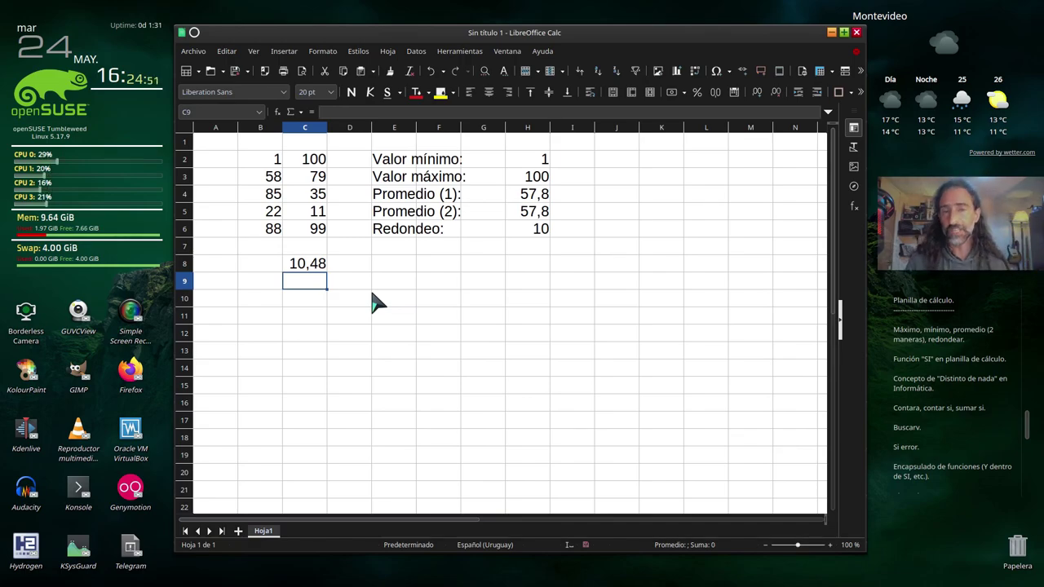
Edit C8 to 10,68 and check the rounded value in H6
key(Up)
key(F2)
key(Left)
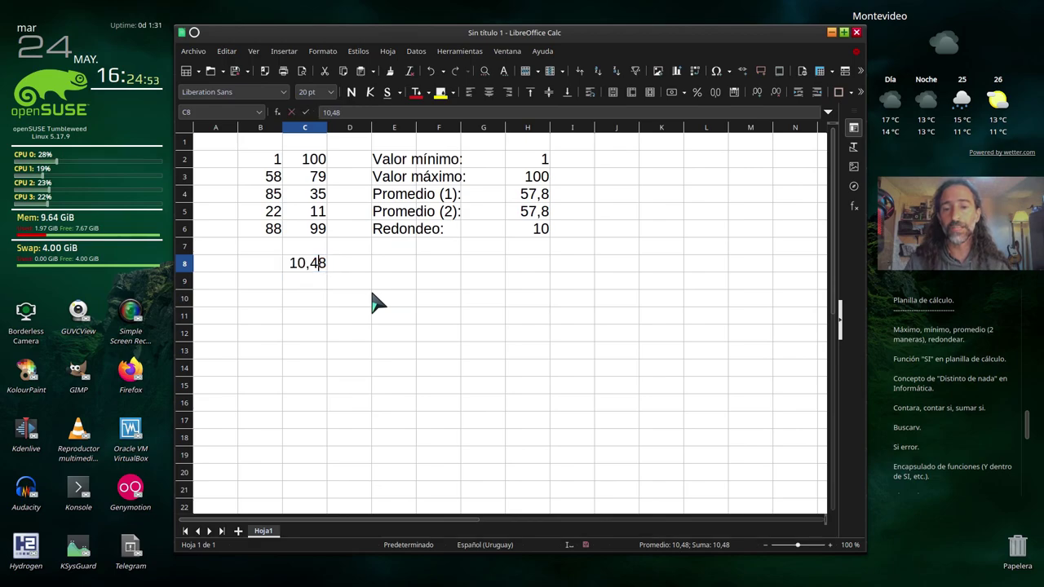
key(Left)
key(Delete)
text(6)
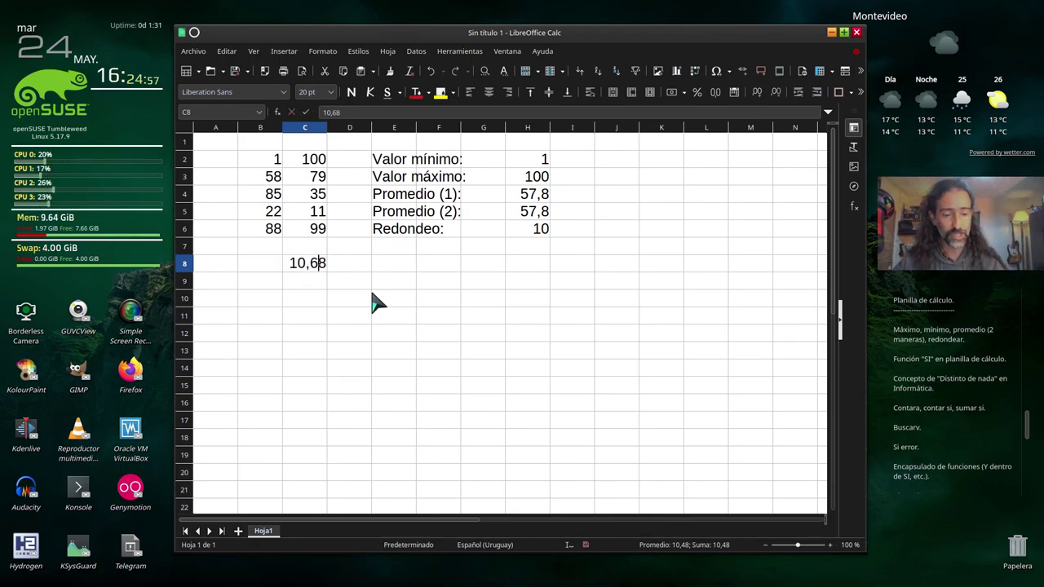
key(Return)
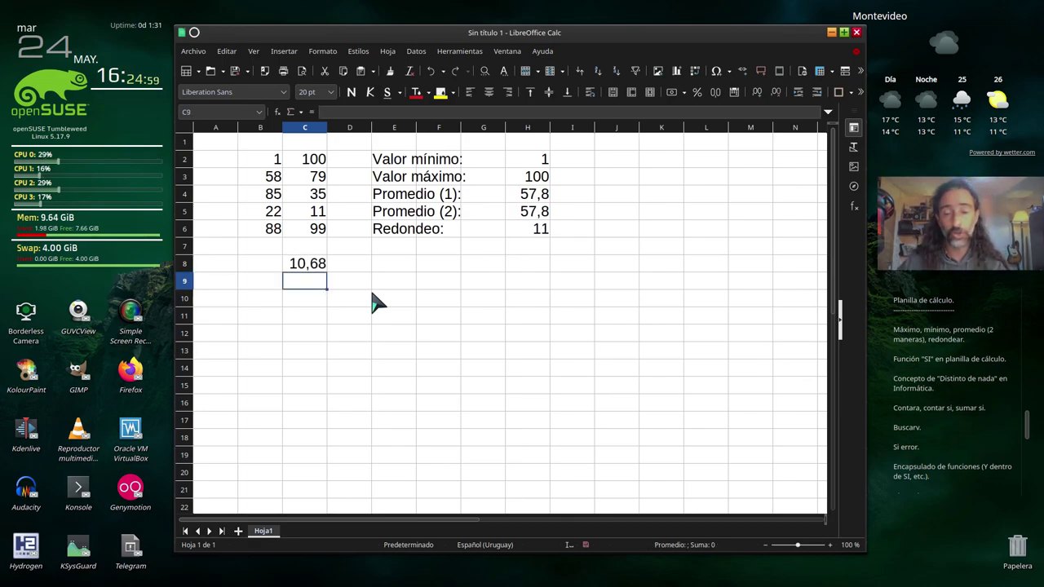
Set C8 to 10,50, with H6 still rounding to 11
key(Up)
key(F2)
key(BackSpace)
key(BackSpace)
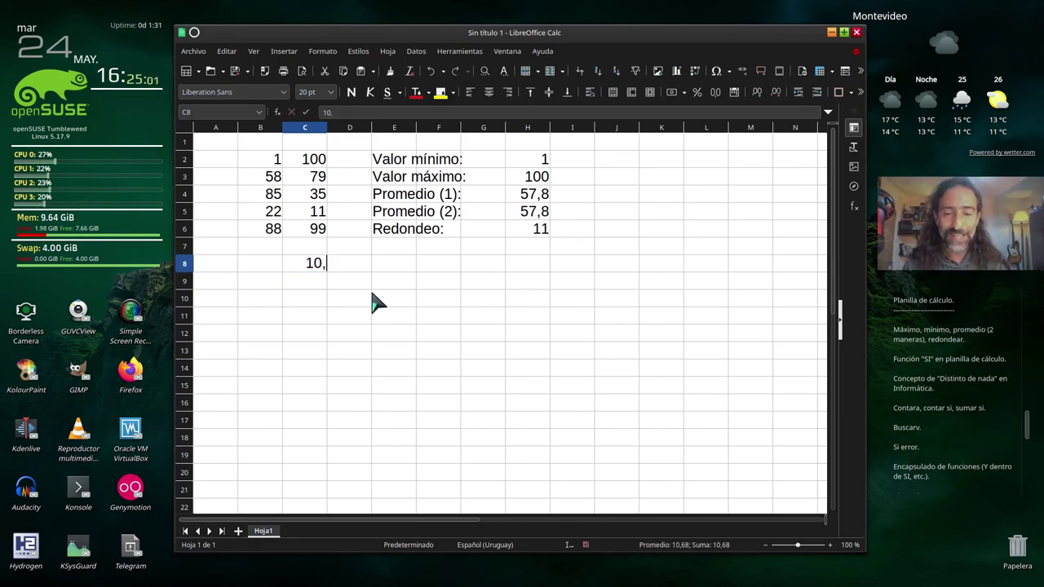
text(50)
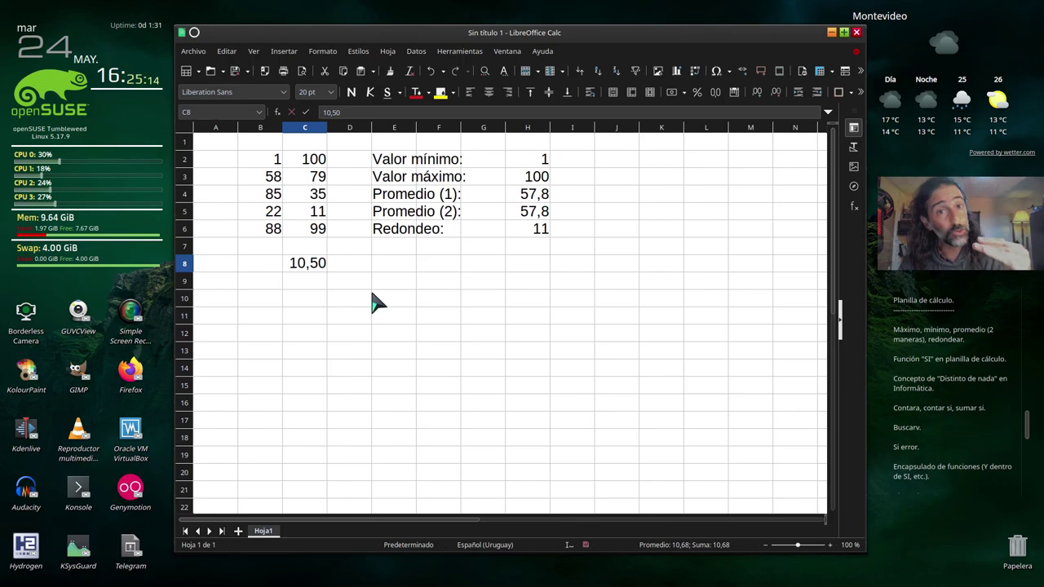
key(Return)
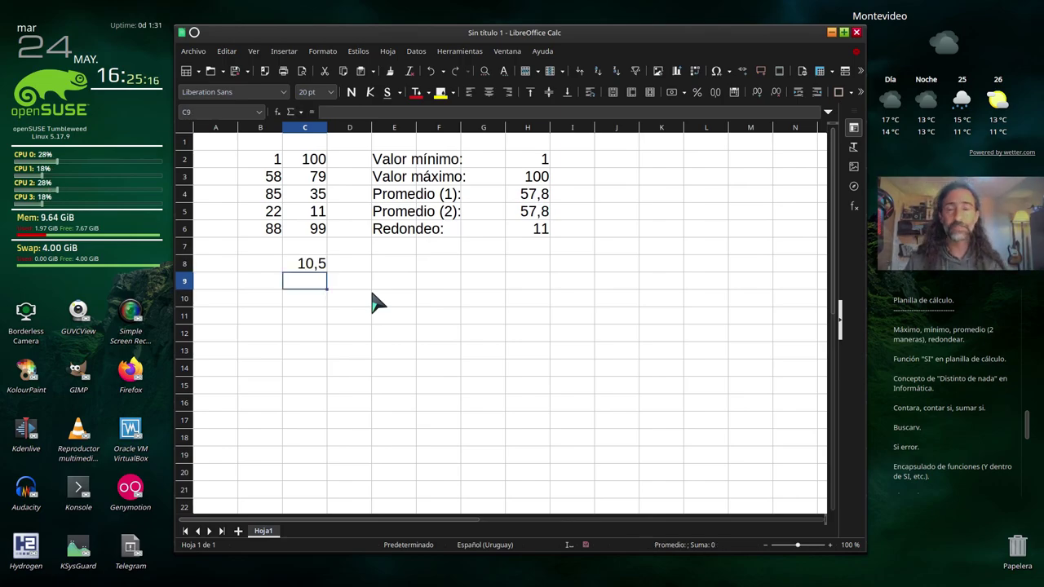